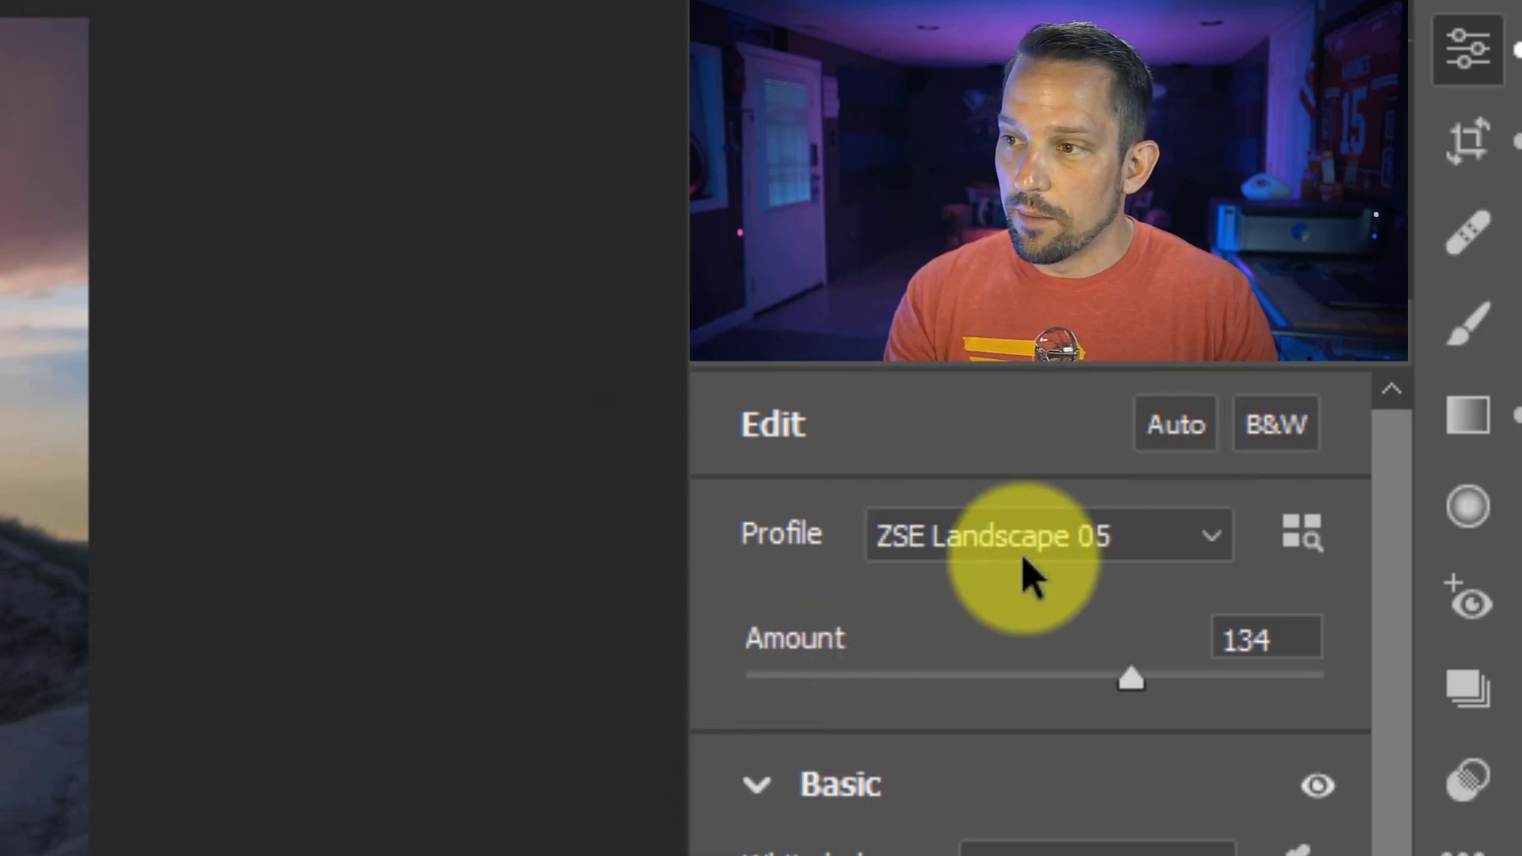
Expand the Basic, Curve and Detail edit sections to examine their settings, and collapse them again
click(761, 800)
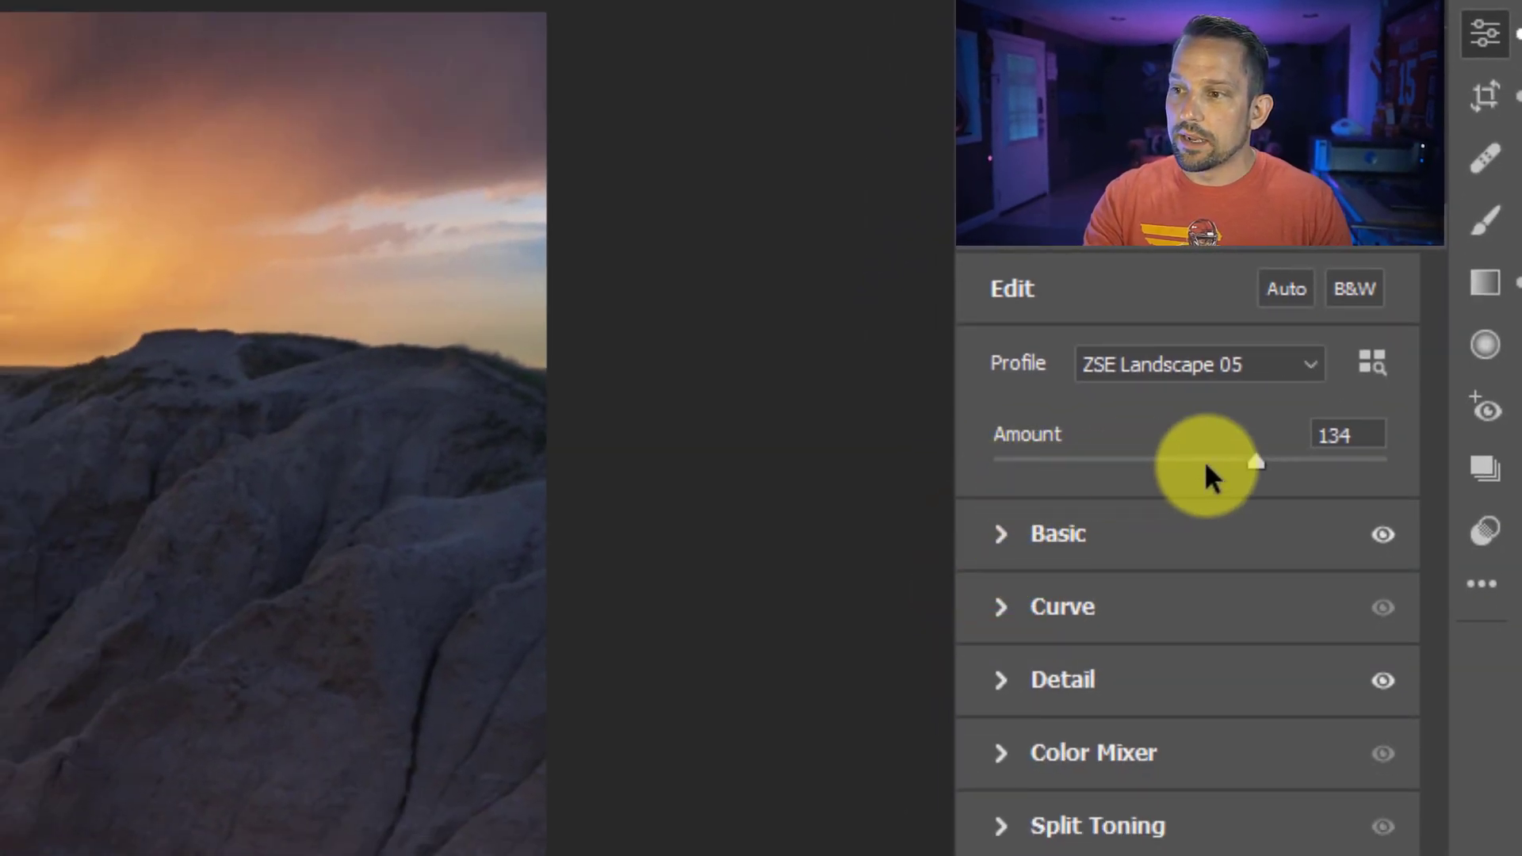
click(1001, 536)
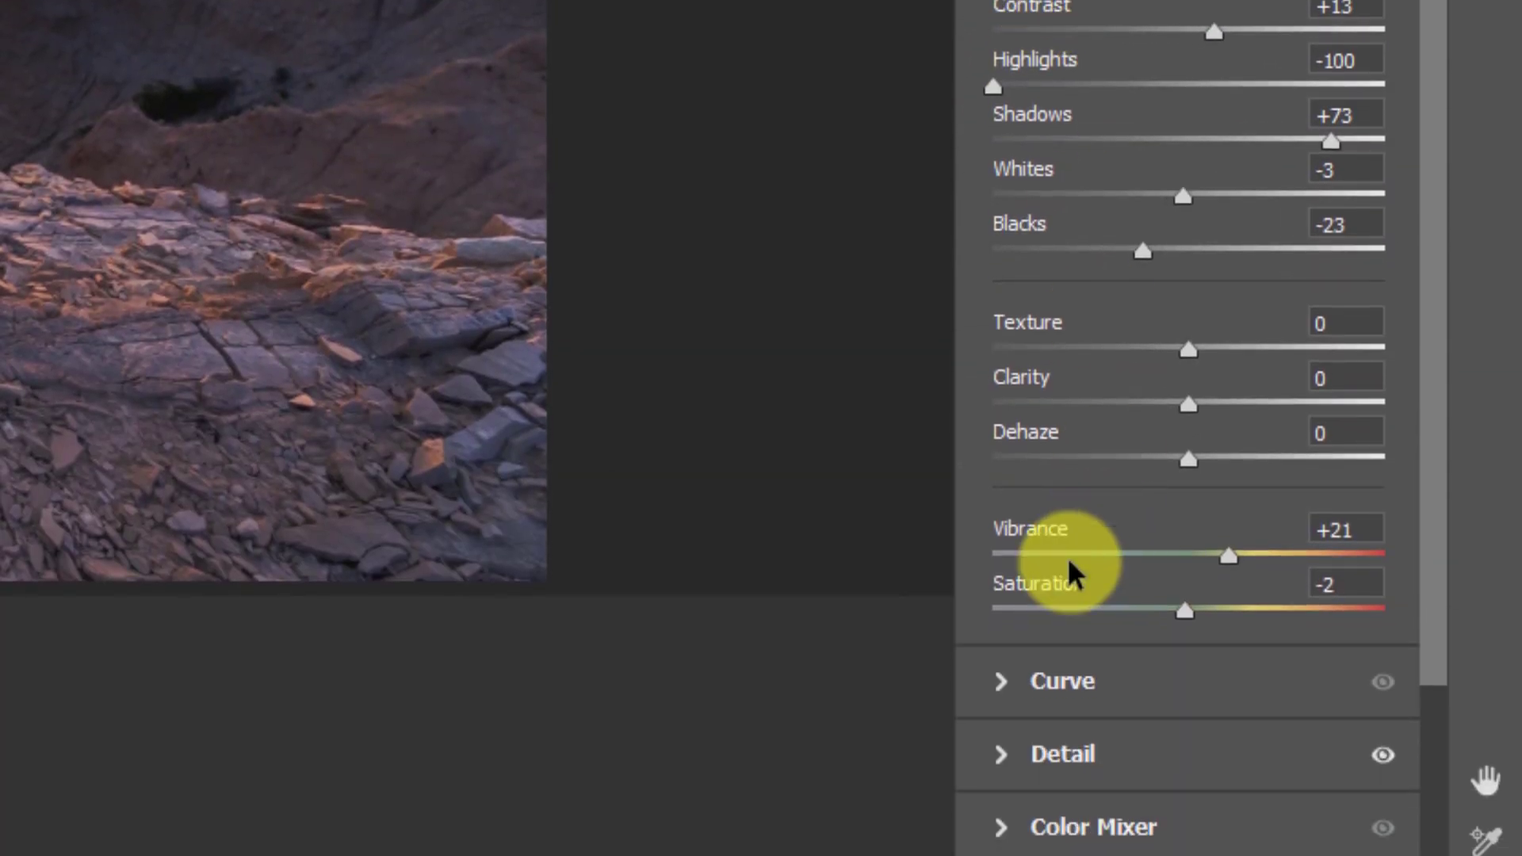
click(1009, 706)
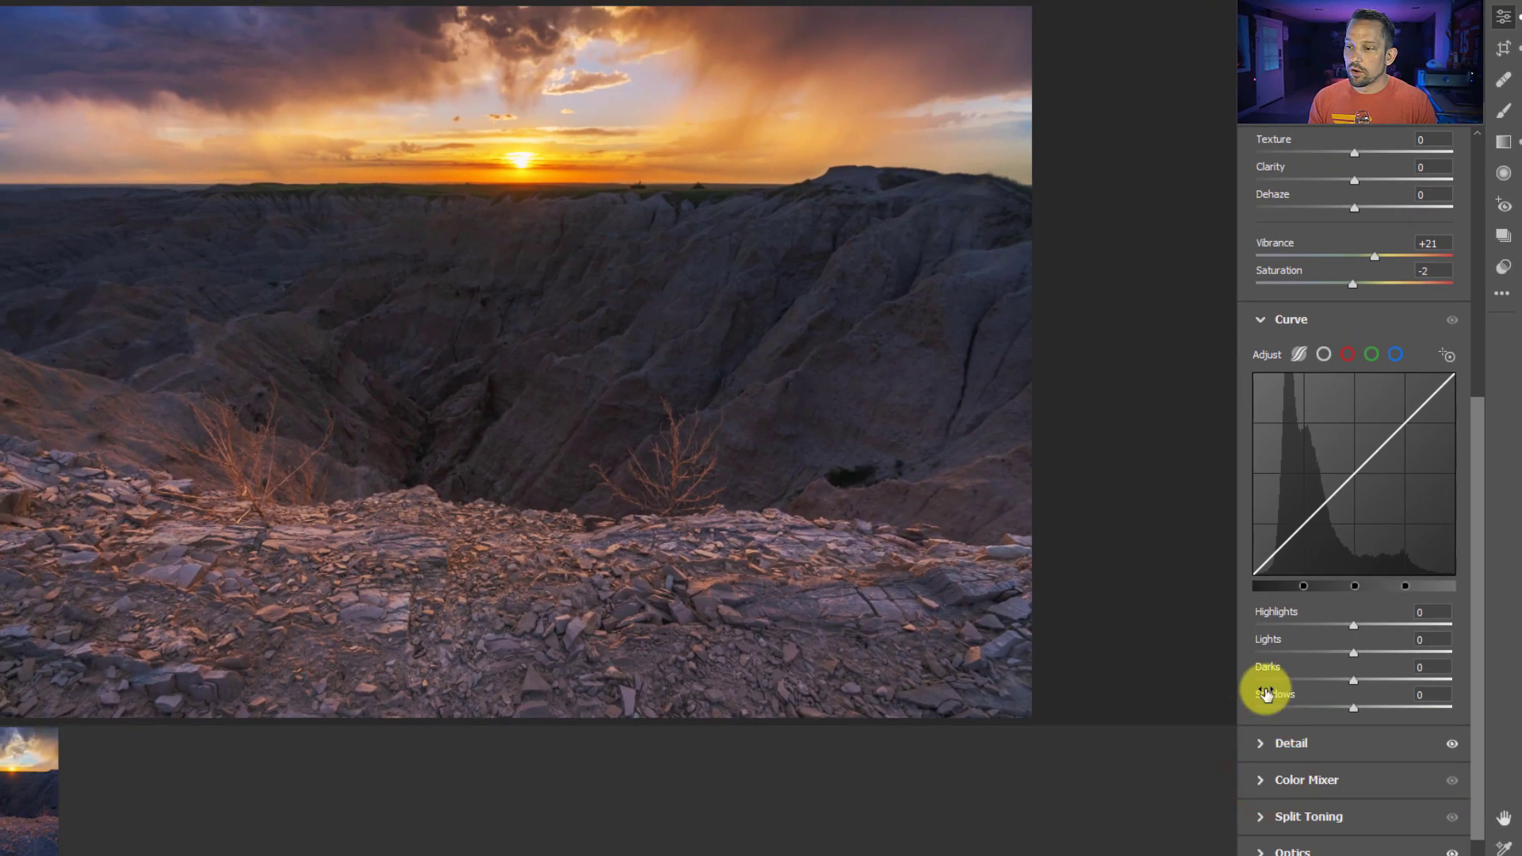
scroll(1265, 517, down, 2)
click(1260, 662)
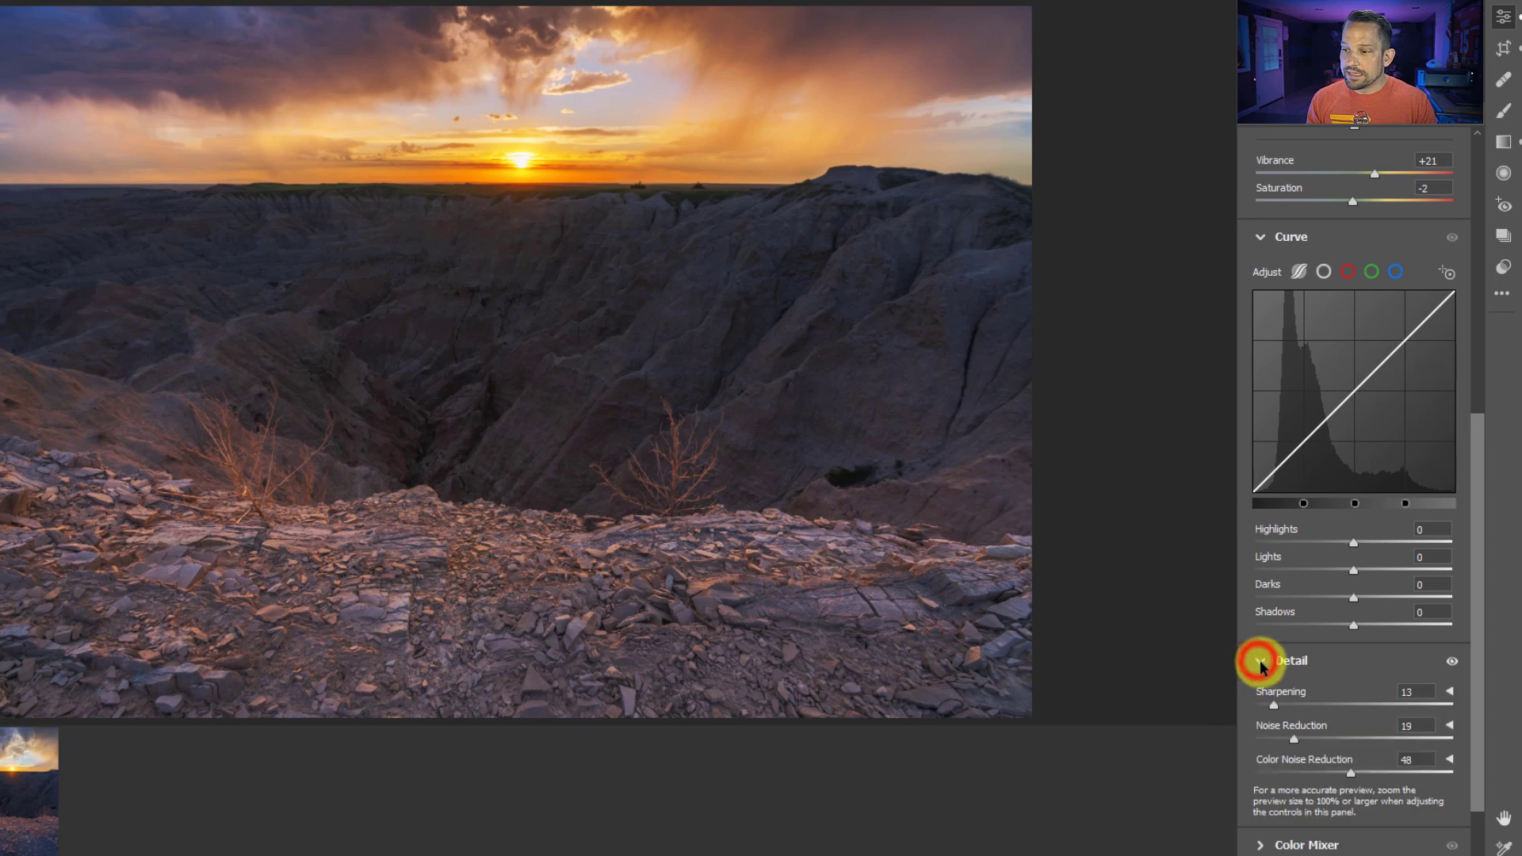
click(1262, 663)
scroll(1261, 492, up, 4)
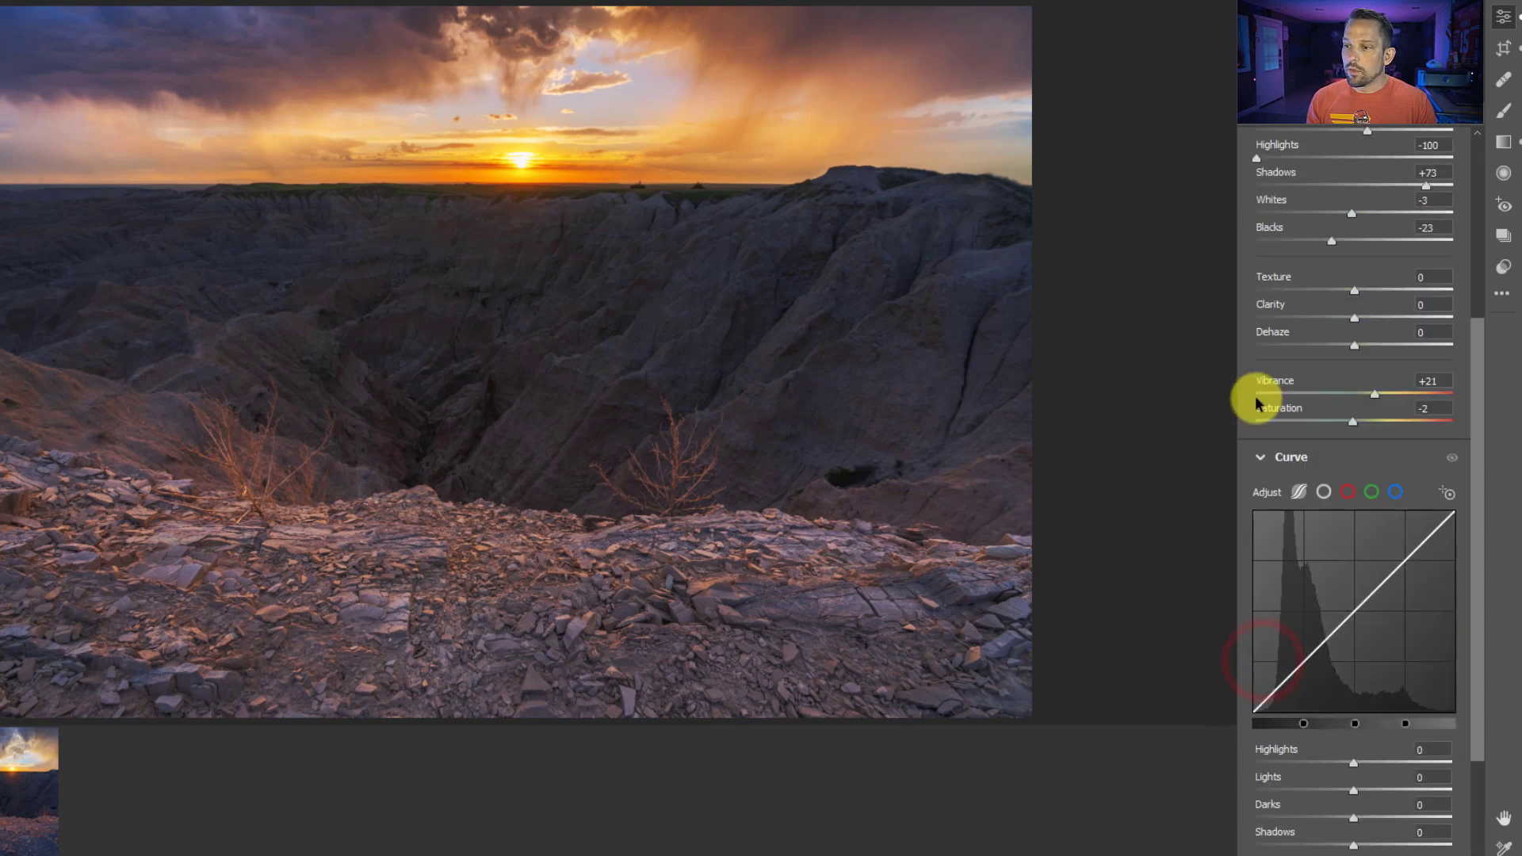
click(1262, 459)
click(1266, 266)
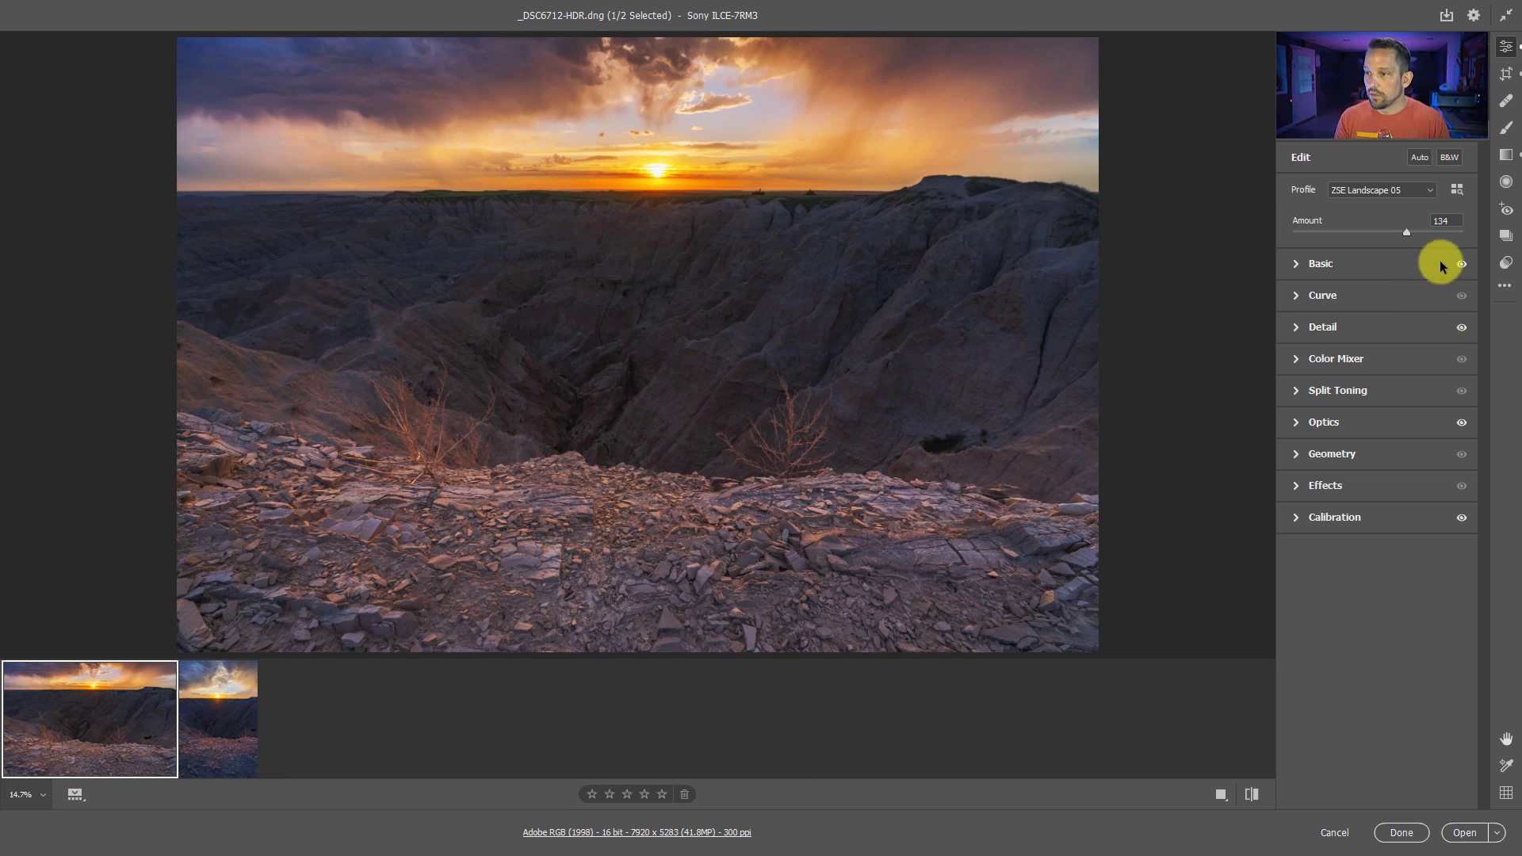
Set the edit panel behavior to Single (Default) in the Camera Raw preferences
click(1475, 16)
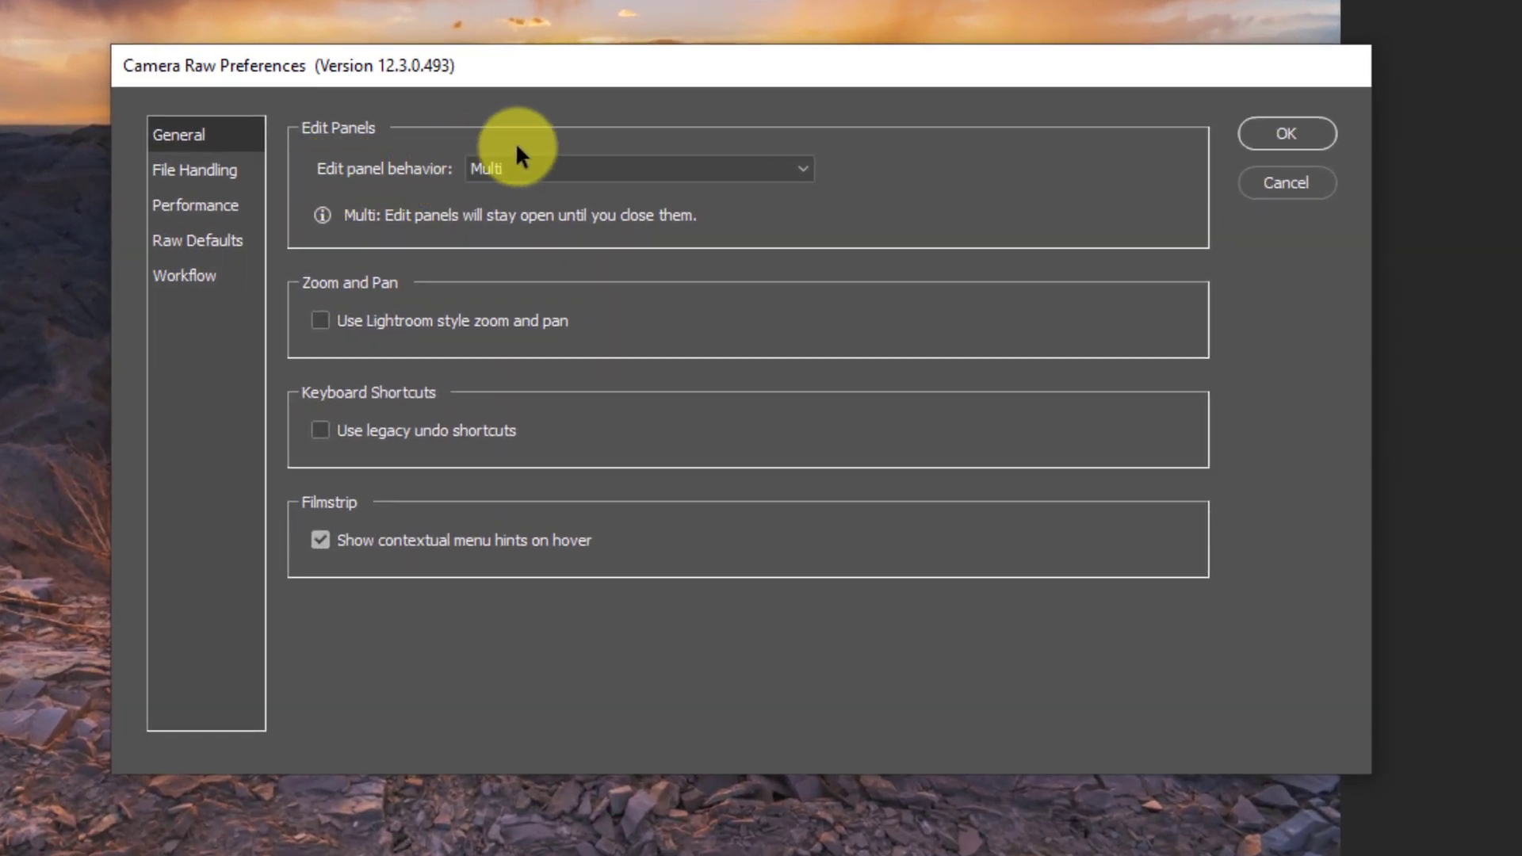
click(535, 164)
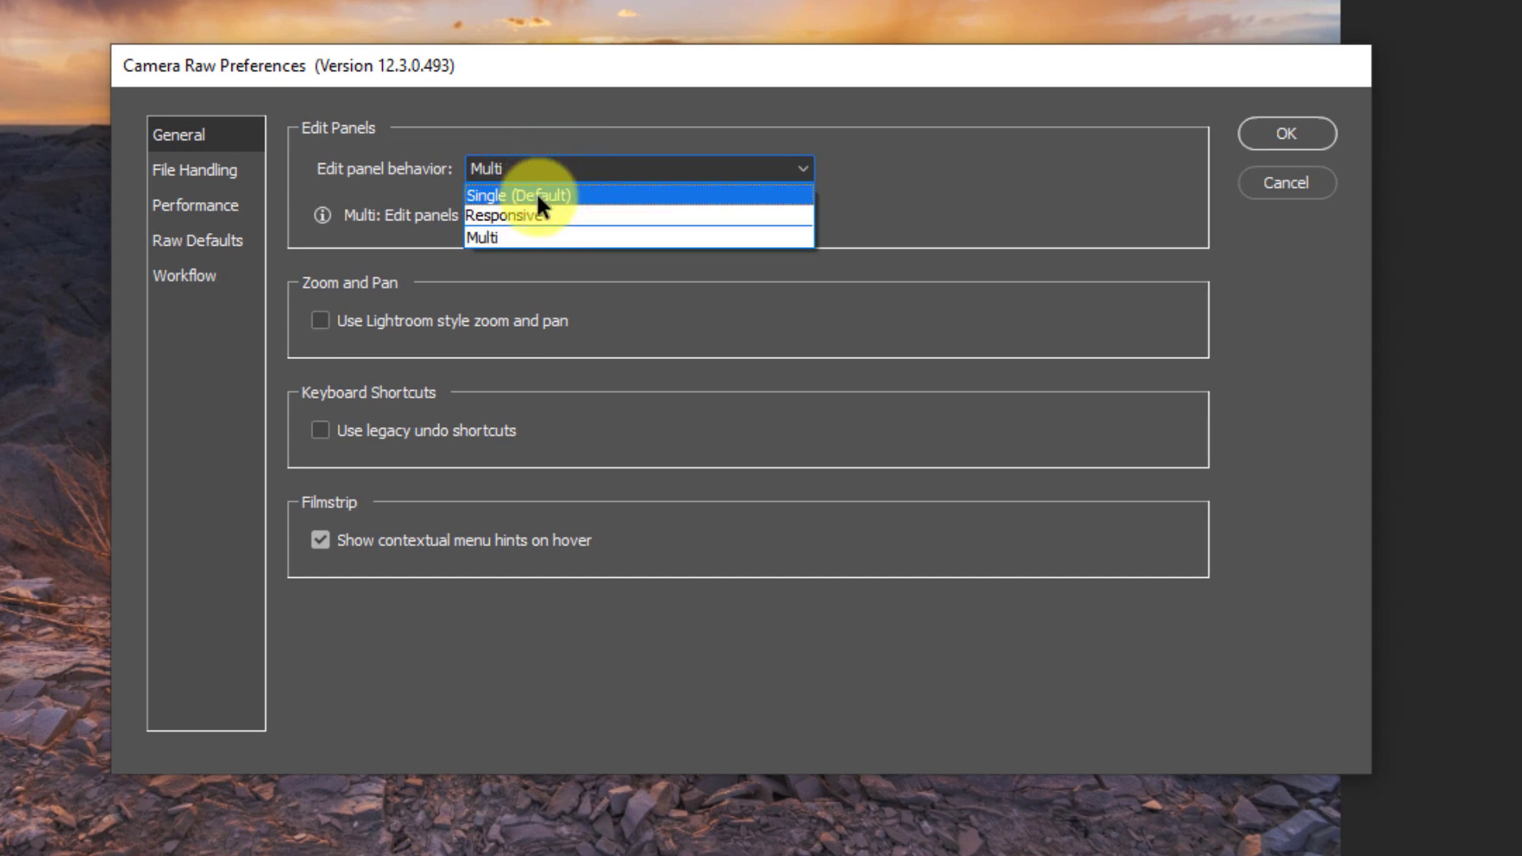
click(527, 198)
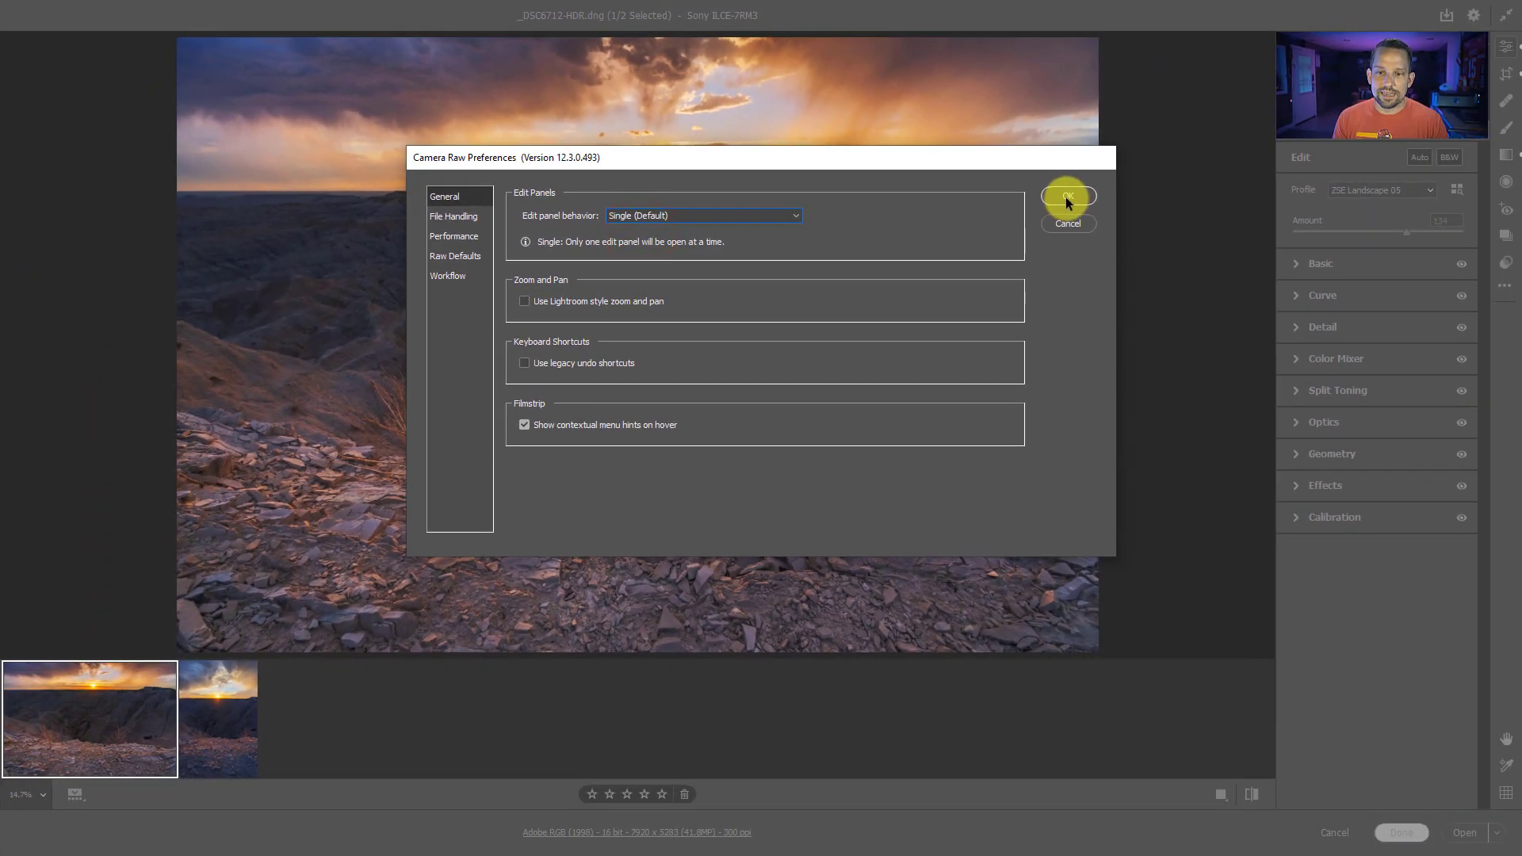
click(1067, 196)
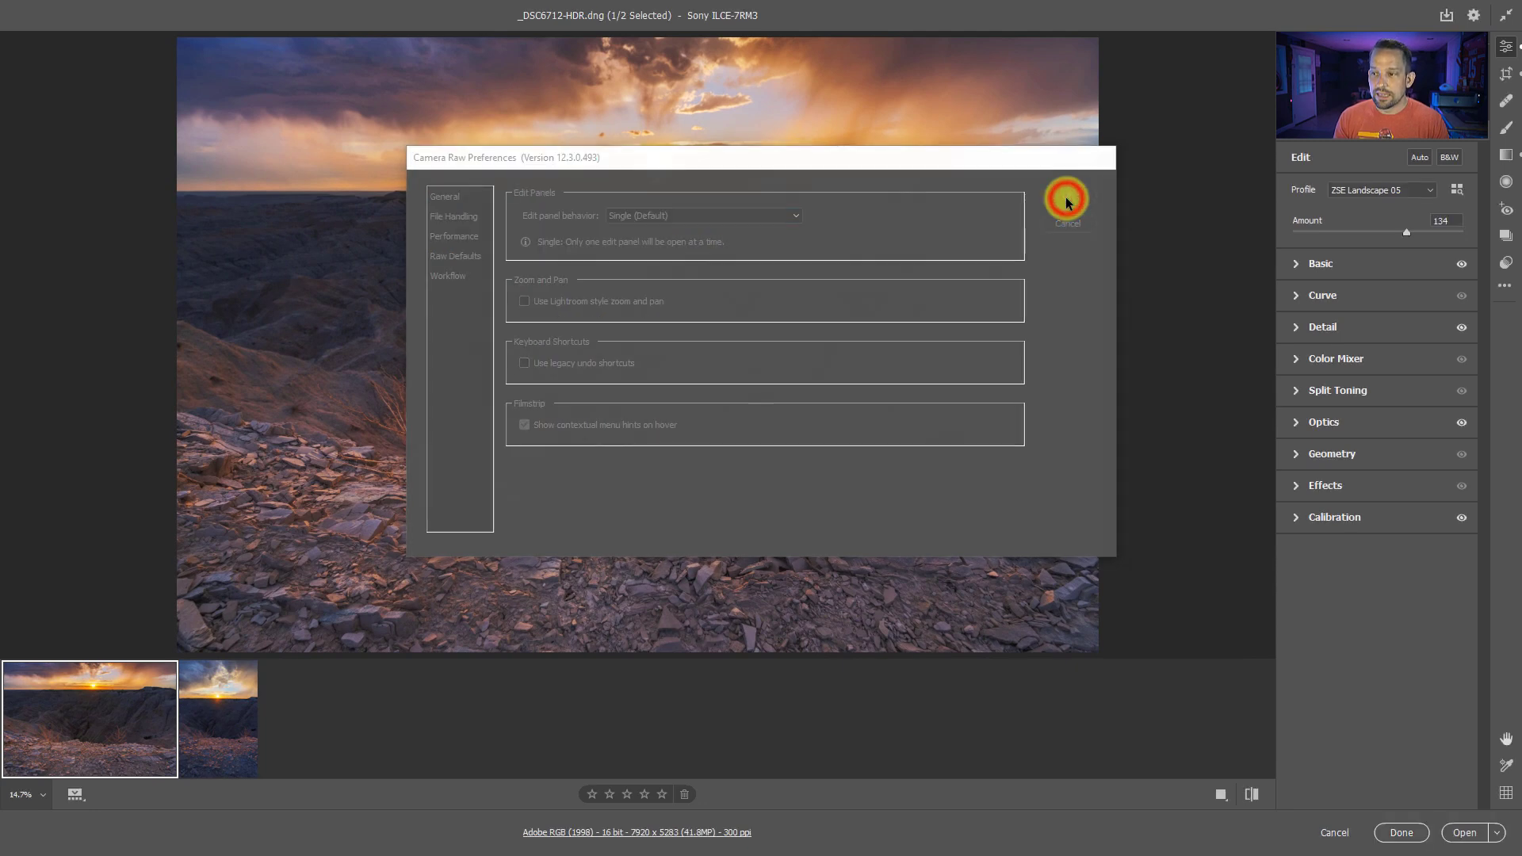
Expand the Basic and Curve sections in turn to check the single-panel behavior, and collapse the open one
click(1292, 262)
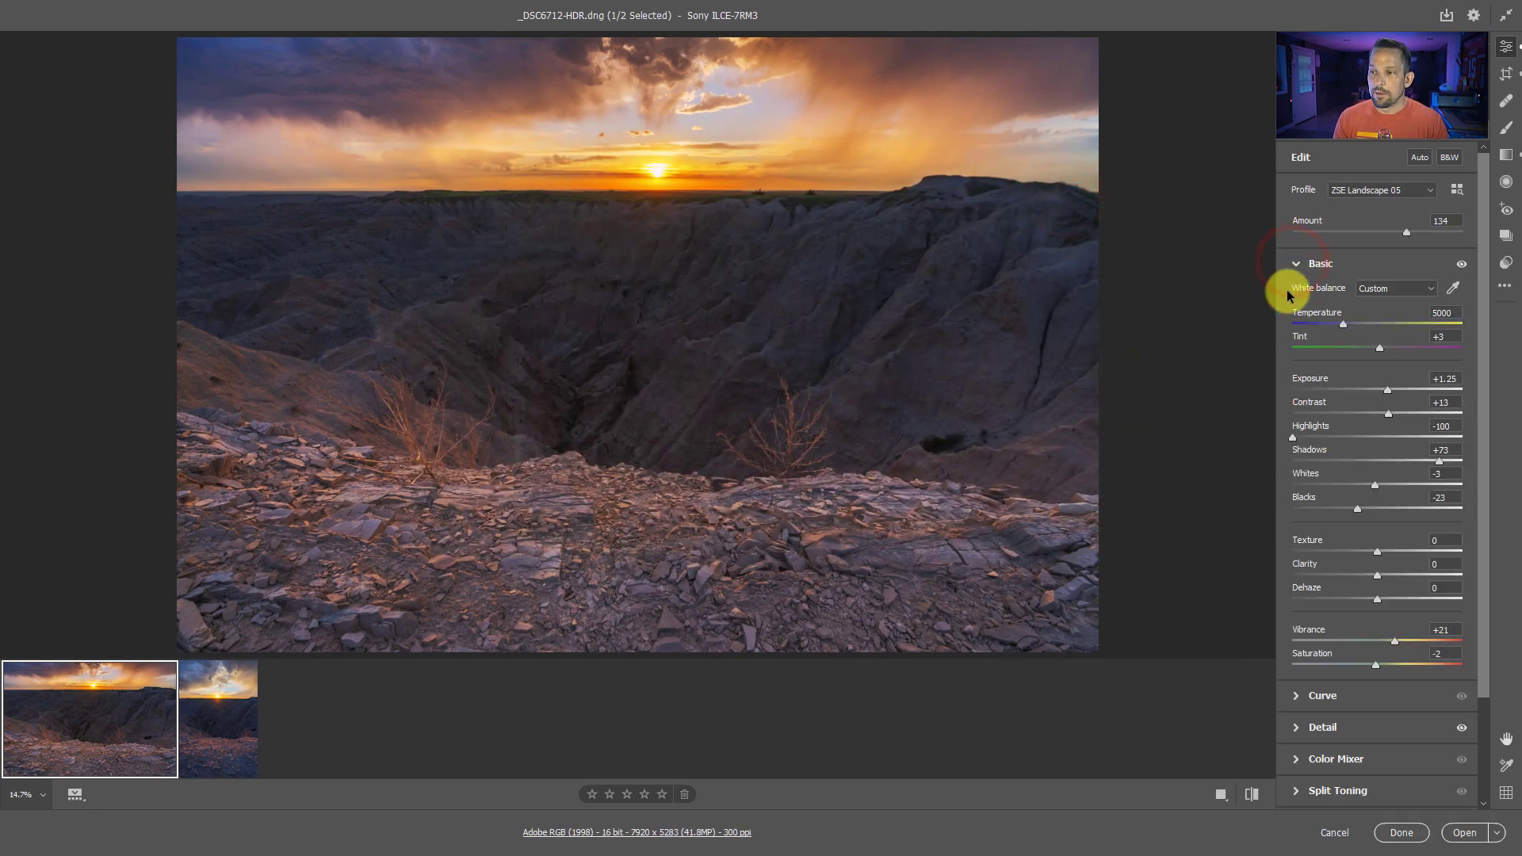
click(1296, 697)
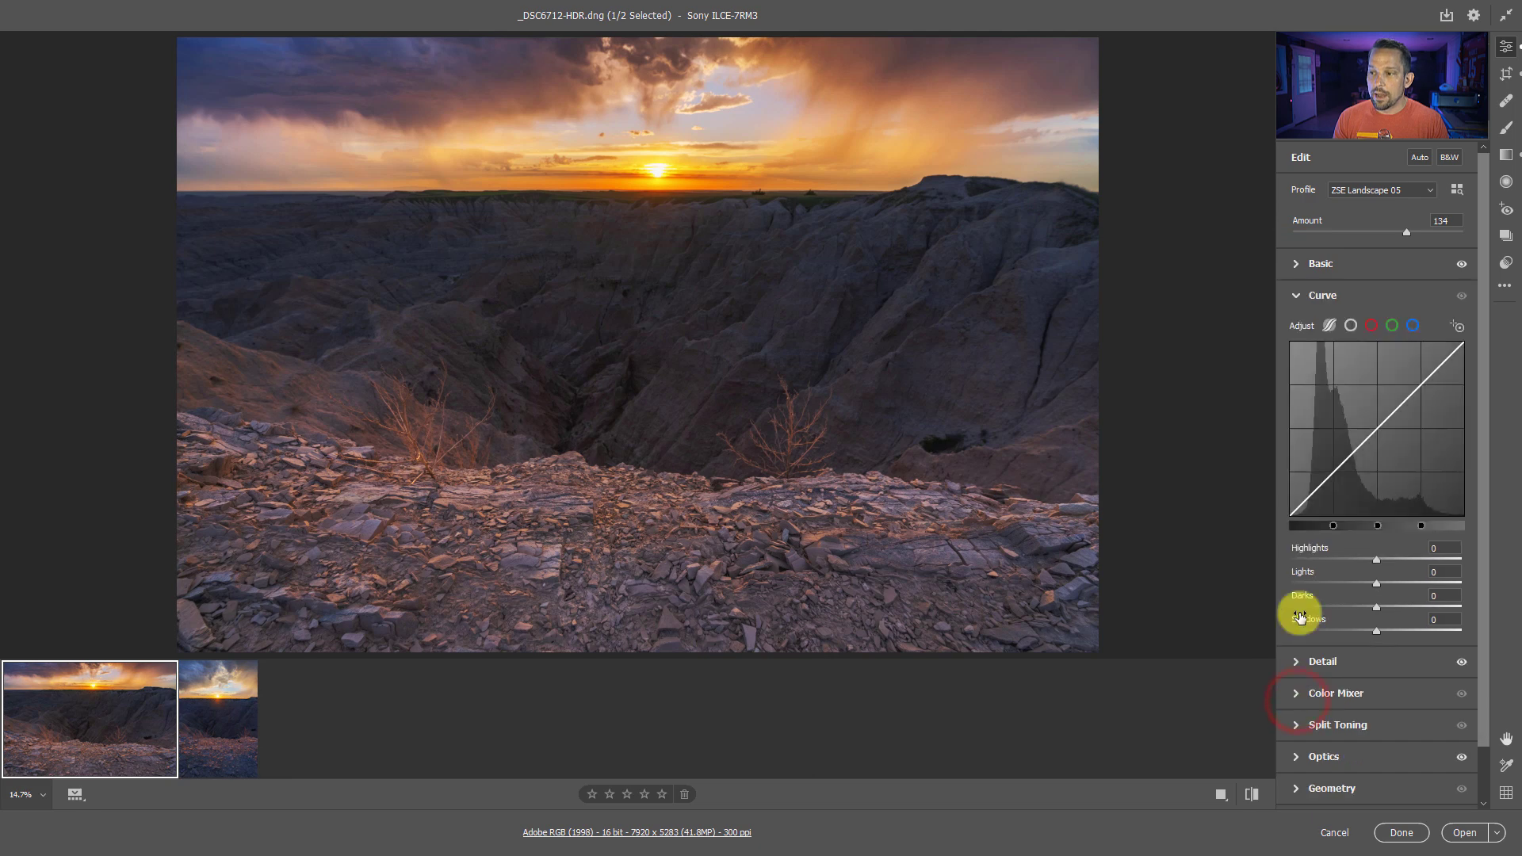
click(1297, 295)
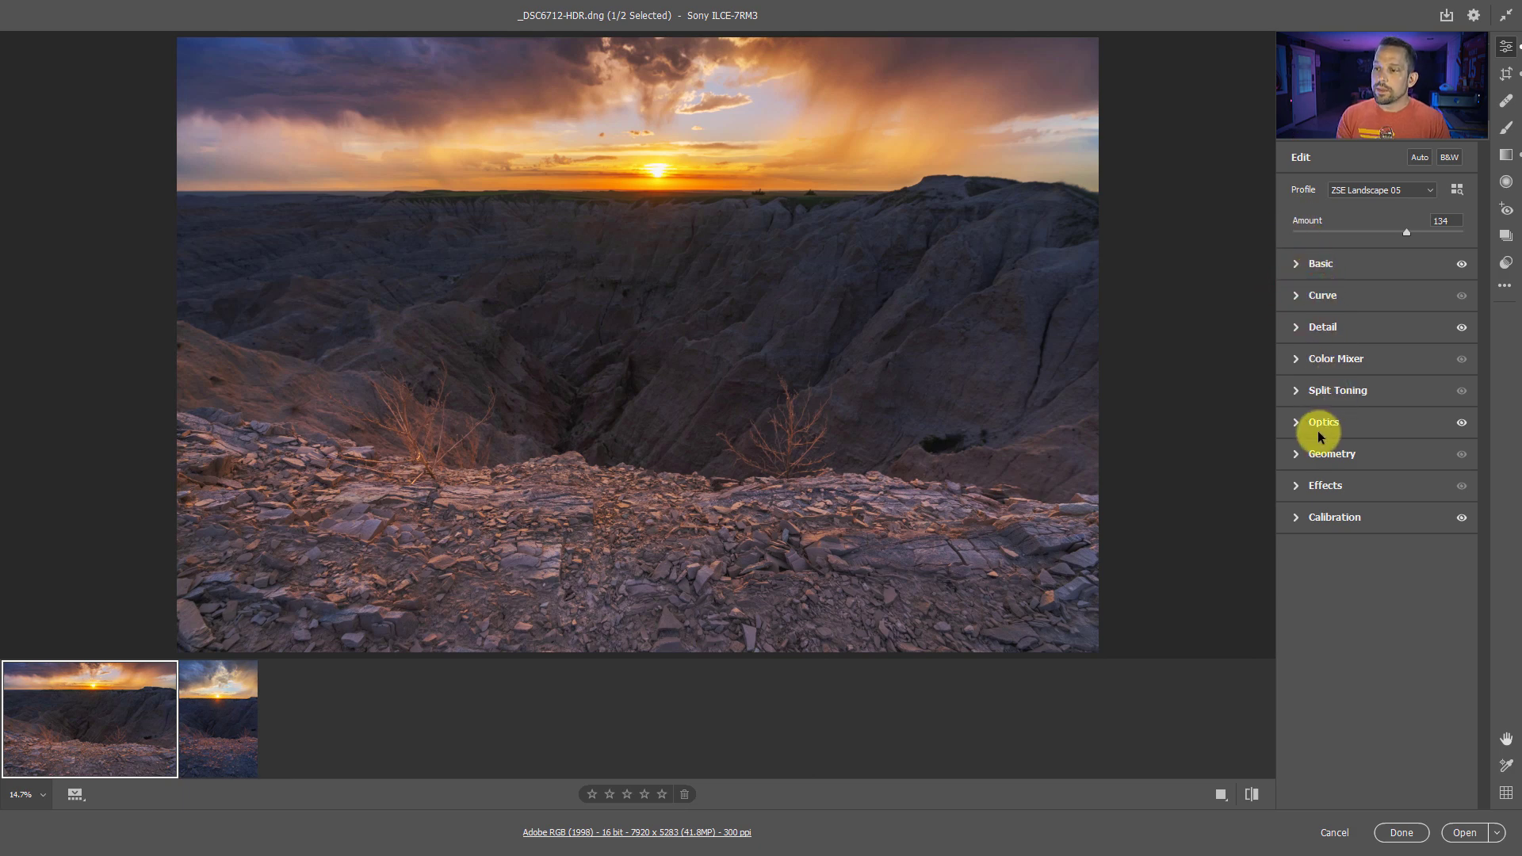
Switch the Color Mixer adjustment mode to Color and view the slider sets for orange, yellow and green
click(1297, 361)
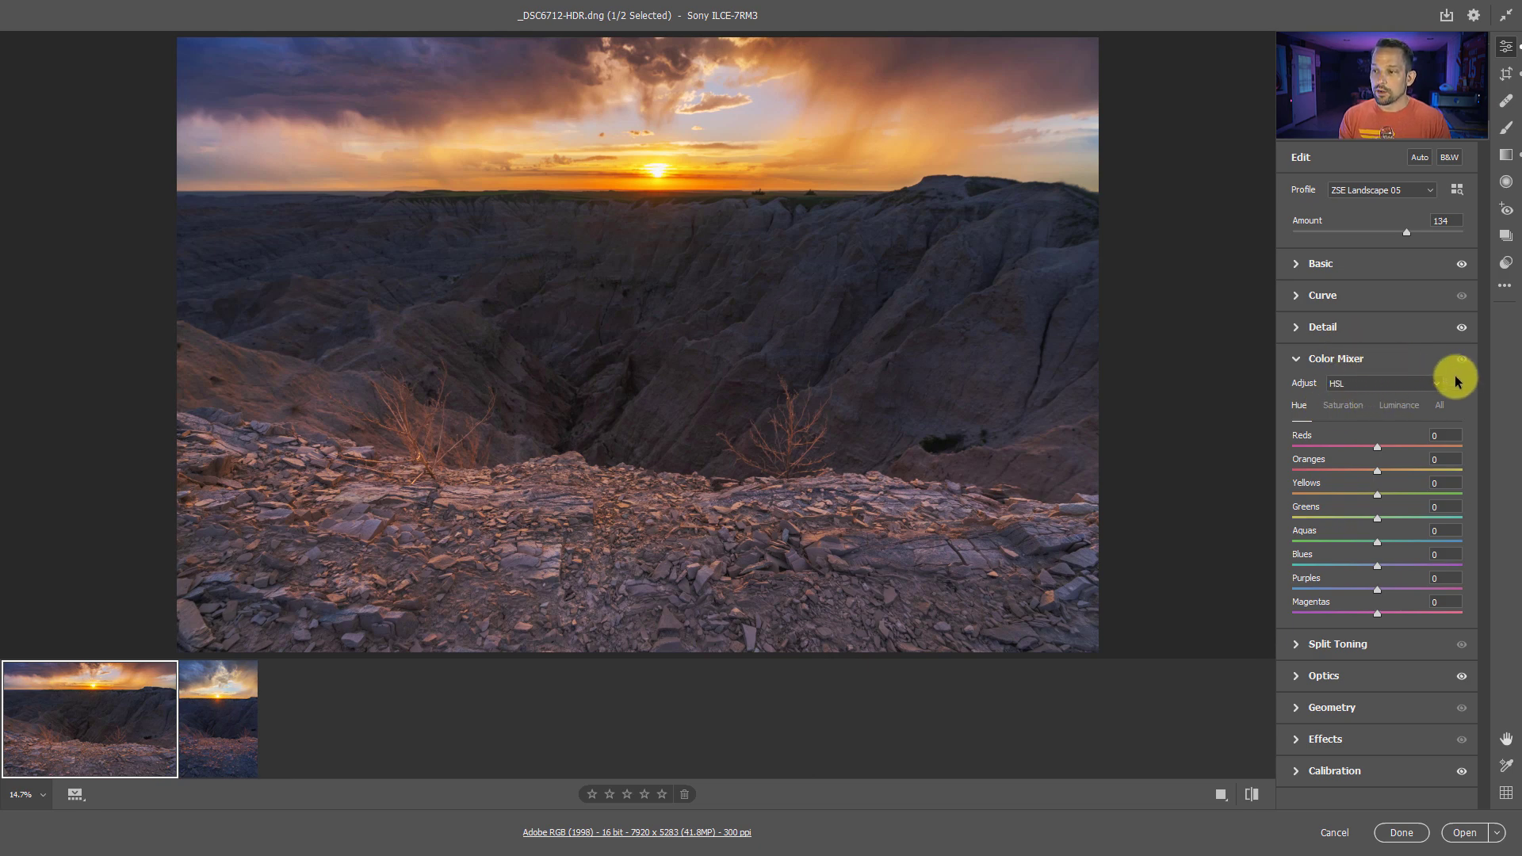
click(1432, 387)
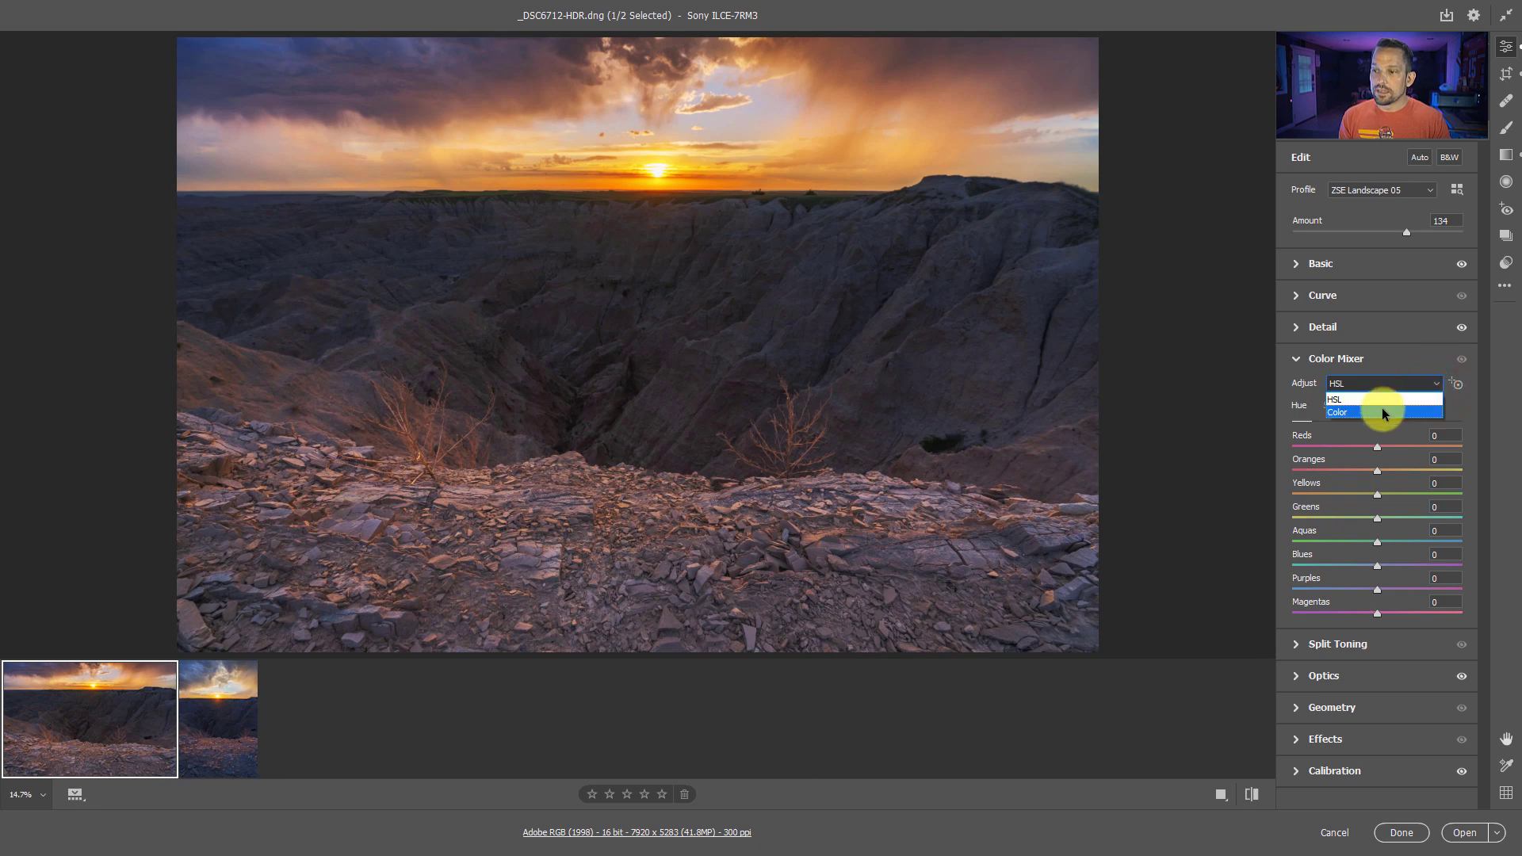
click(1383, 411)
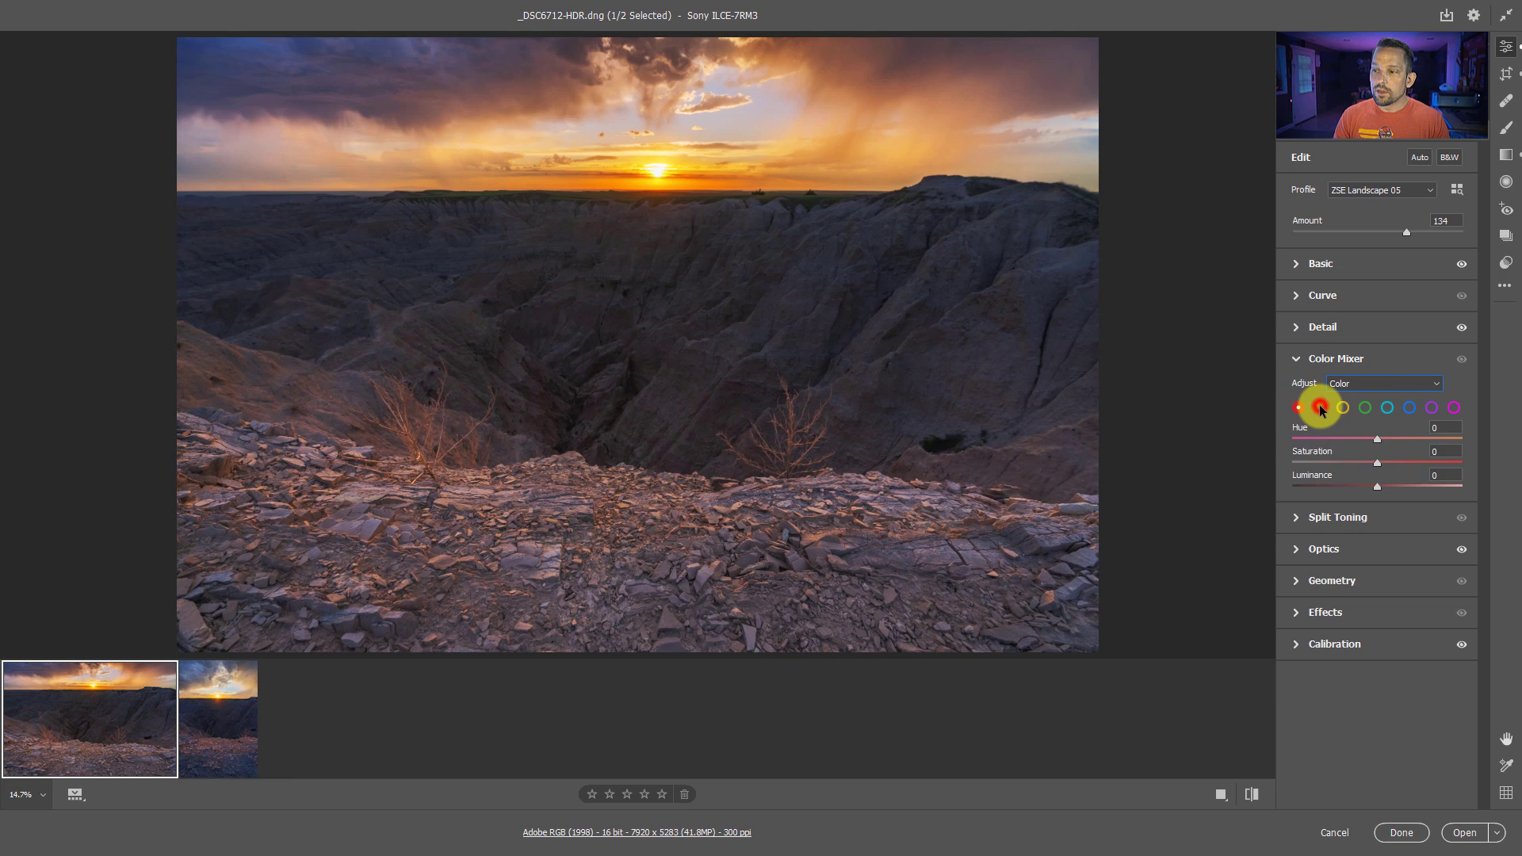
click(1320, 407)
click(1343, 408)
click(1363, 408)
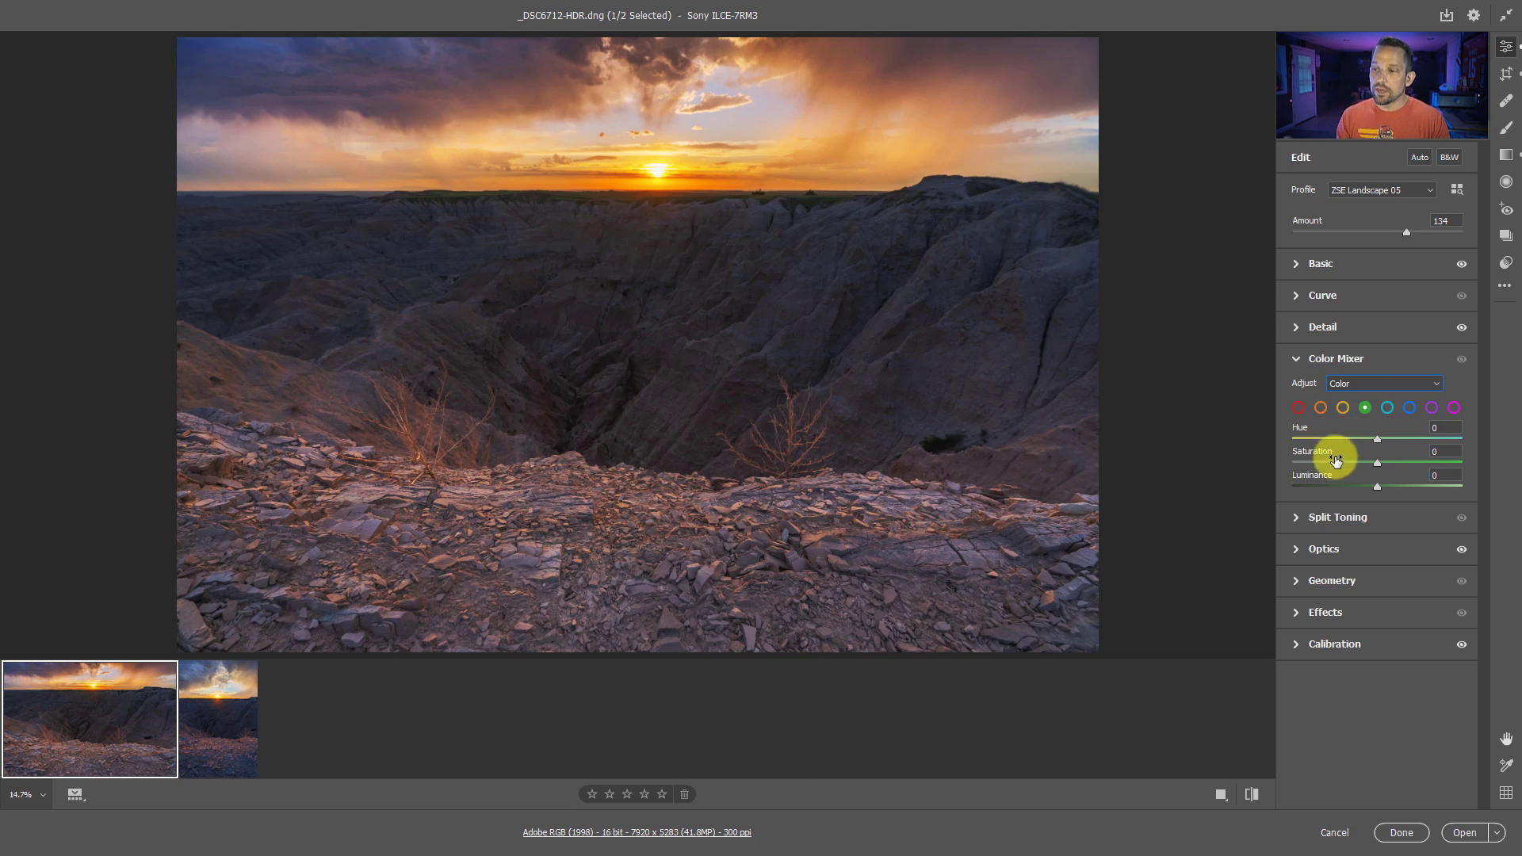
click(1344, 409)
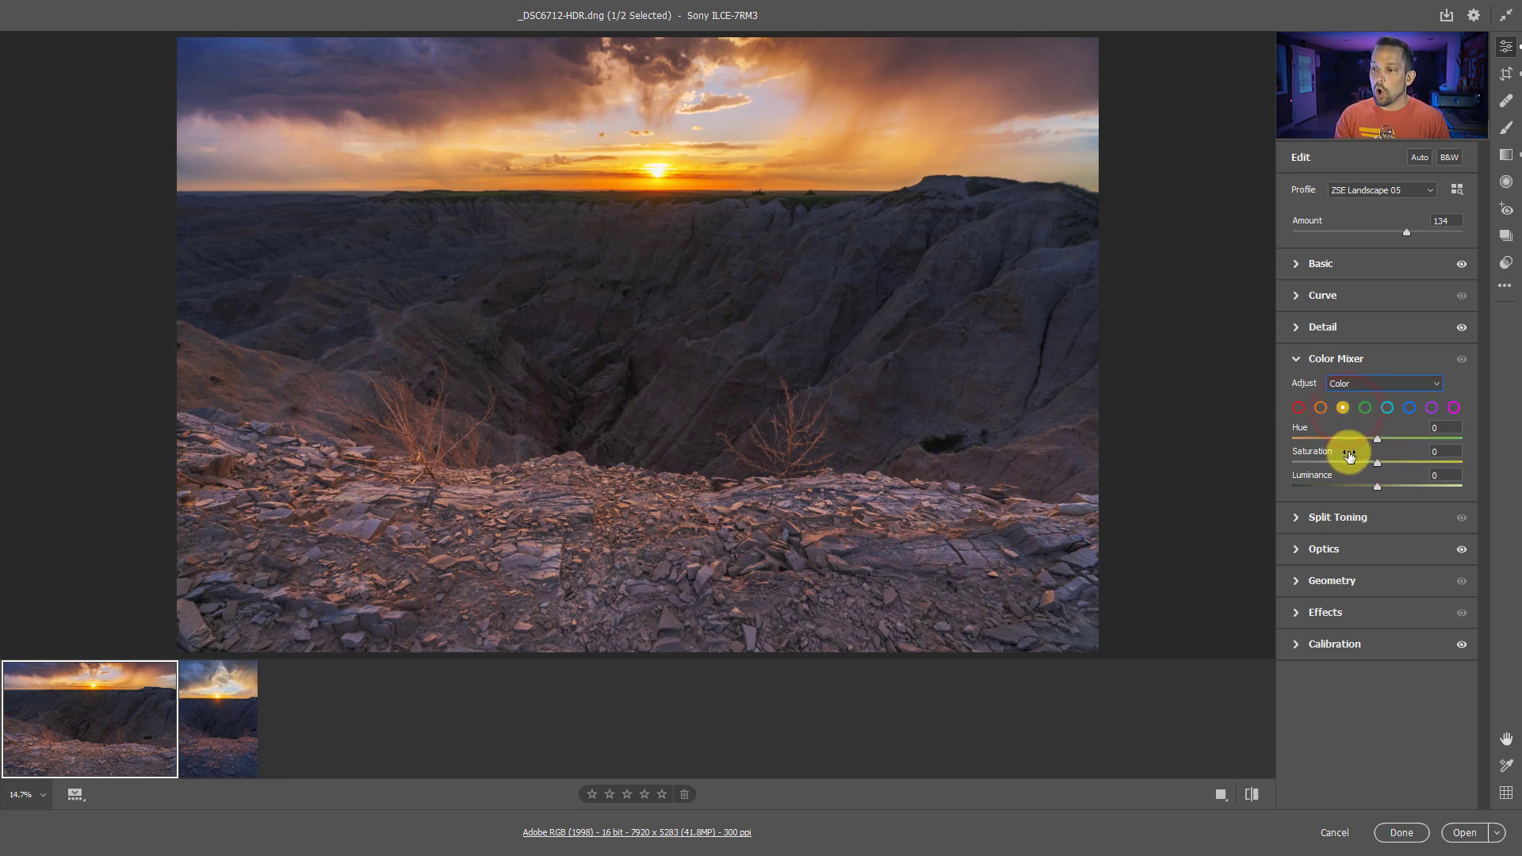
Switch the Color Mixer back to HSL mode and view its Saturation and Luminance sliders
click(1353, 383)
click(1357, 397)
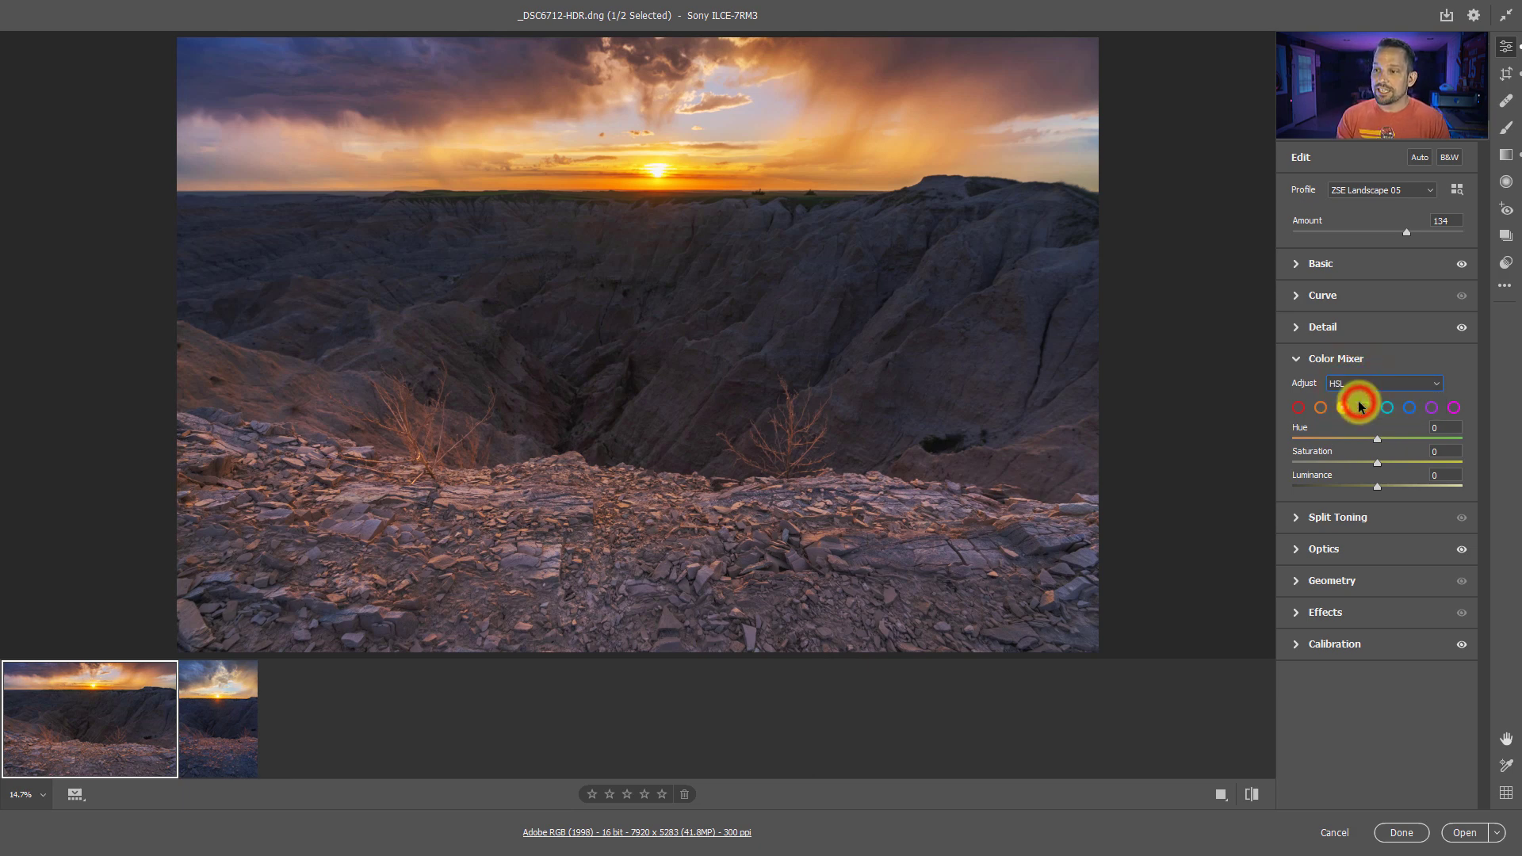
click(1340, 413)
click(1396, 406)
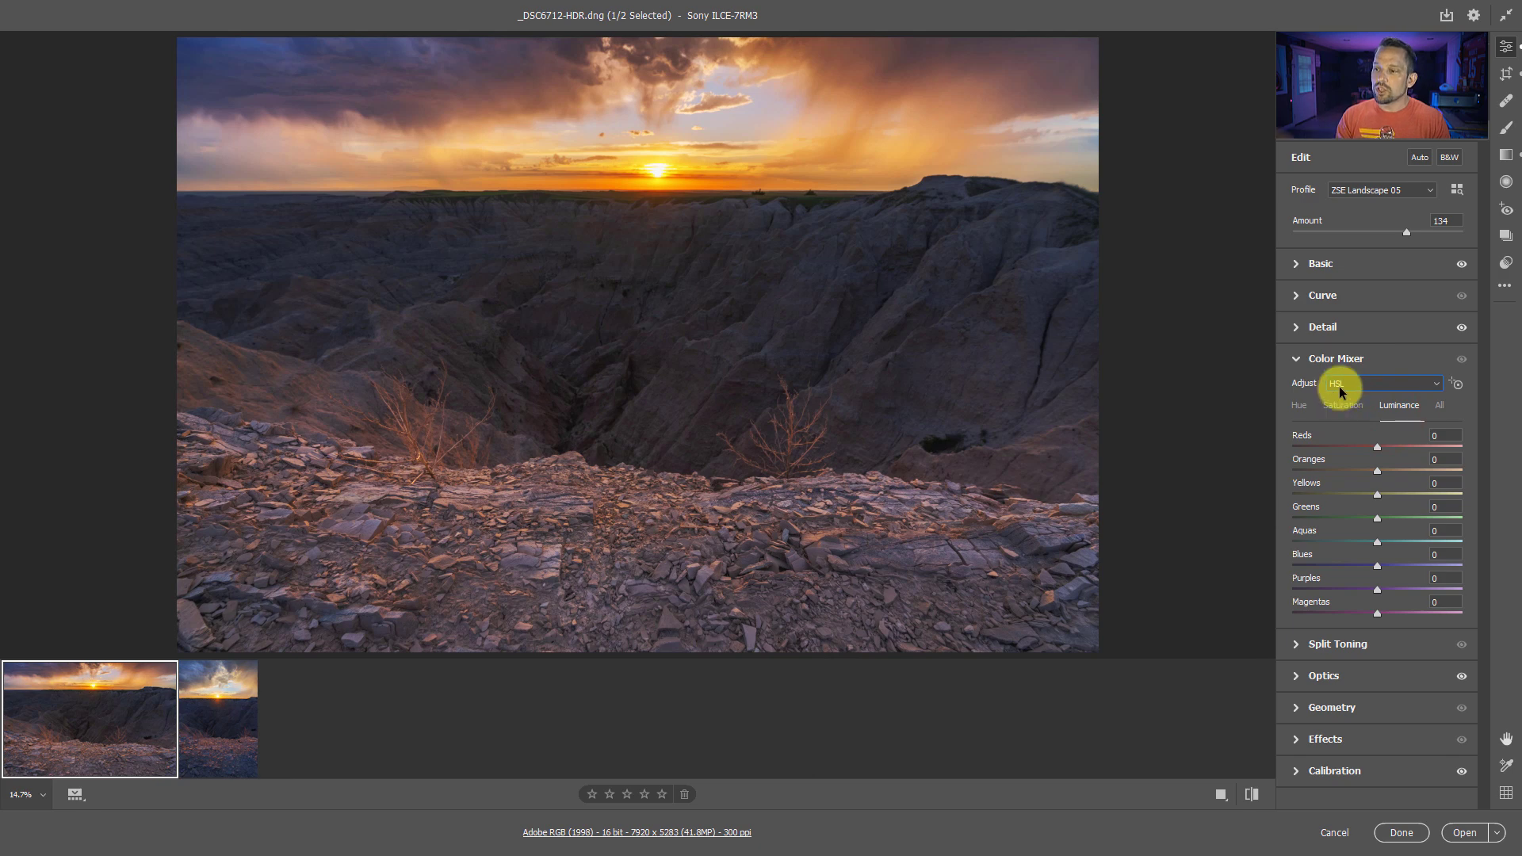
In the Color Mixer's Color mode, set the blues to Hue -16, Saturation +40 and Luminance -17, and collapse the section
click(1337, 411)
click(1411, 408)
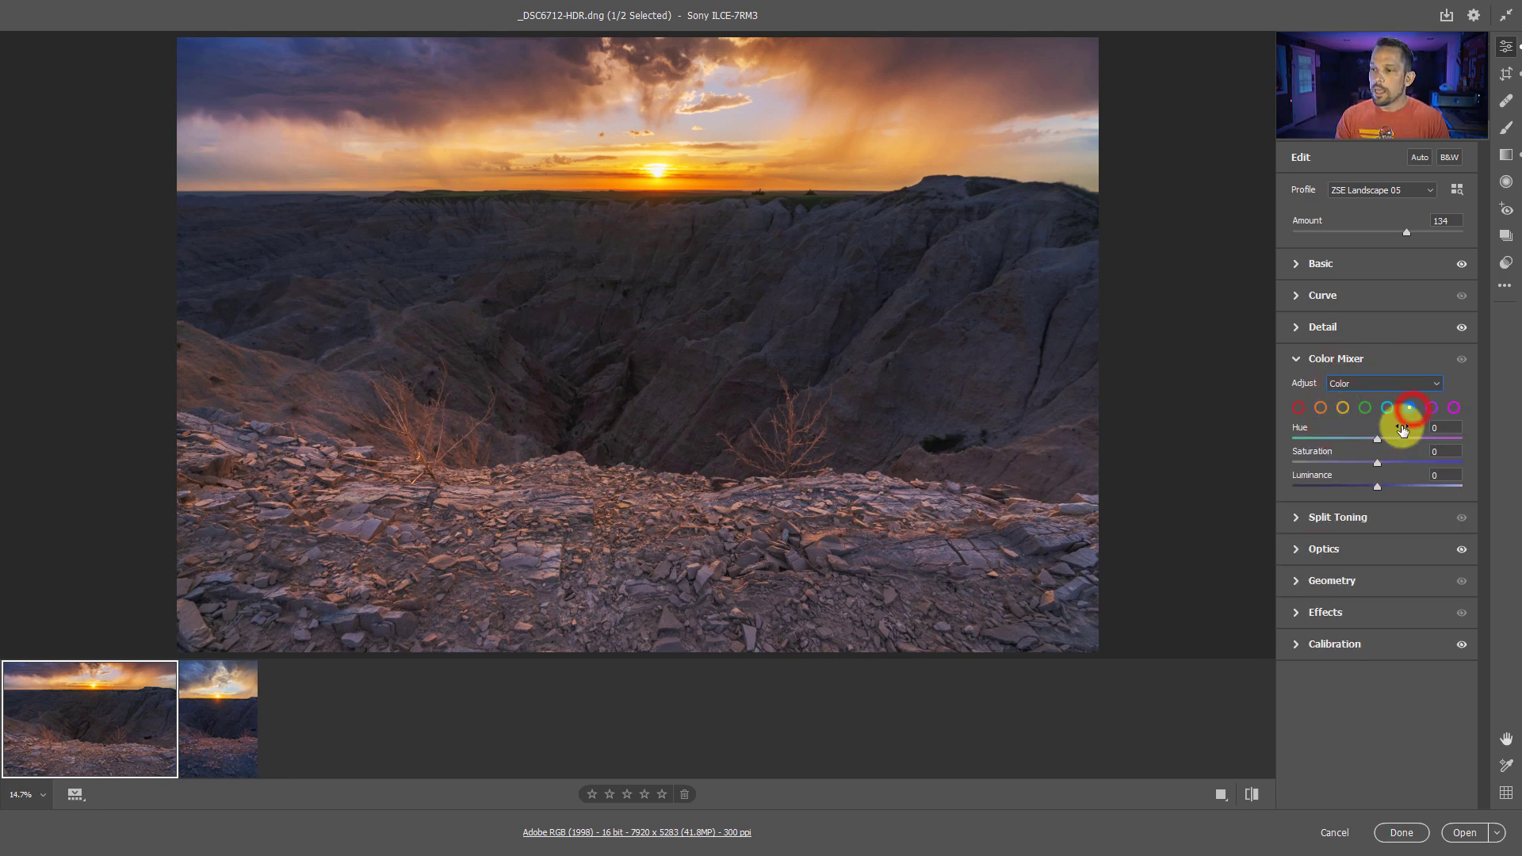
drag(1377, 438, 1361, 479)
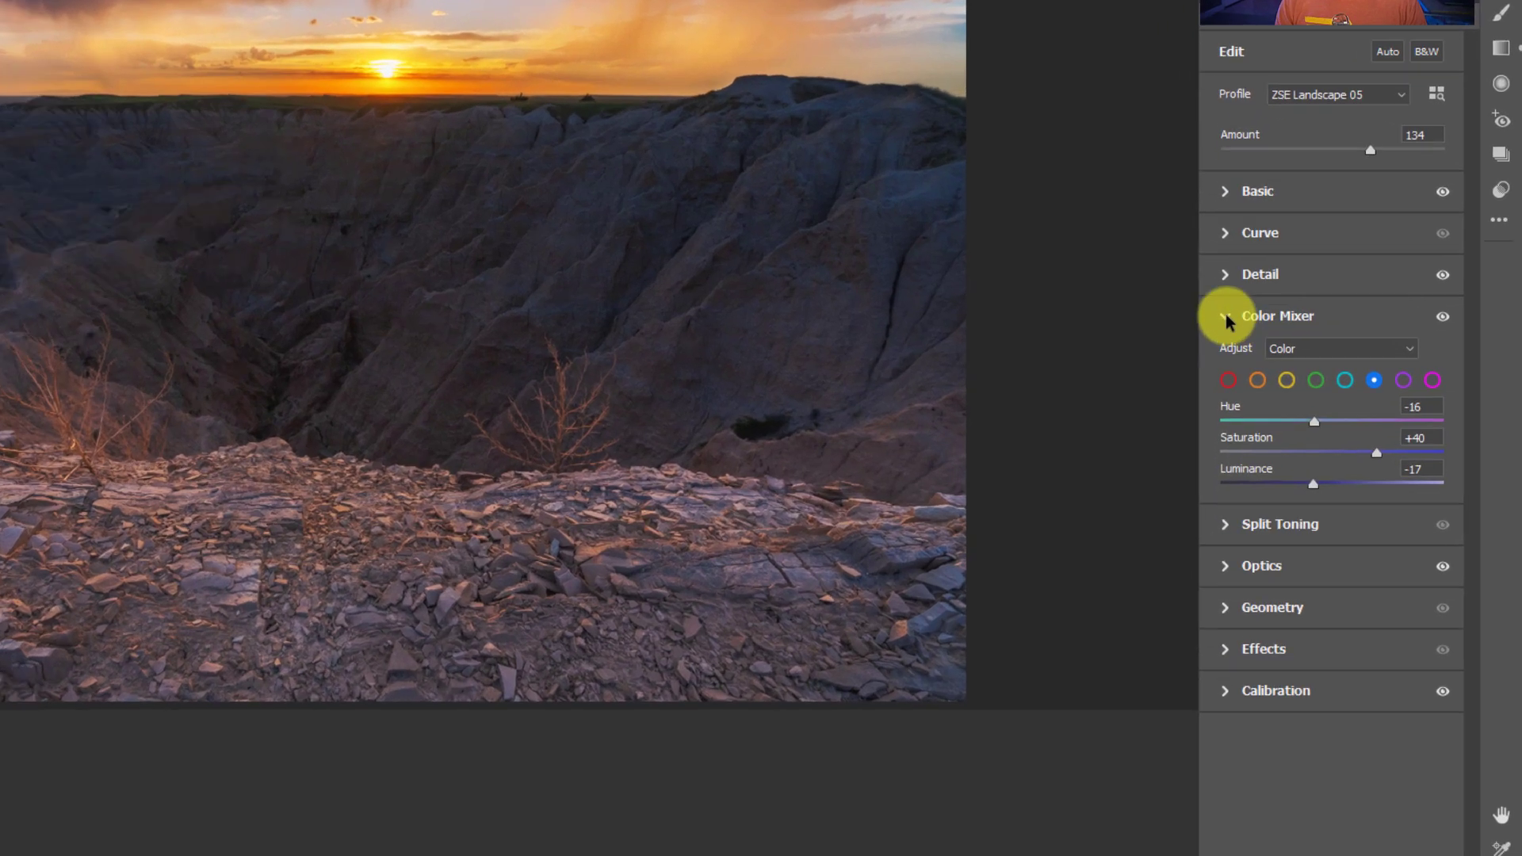
click(1297, 358)
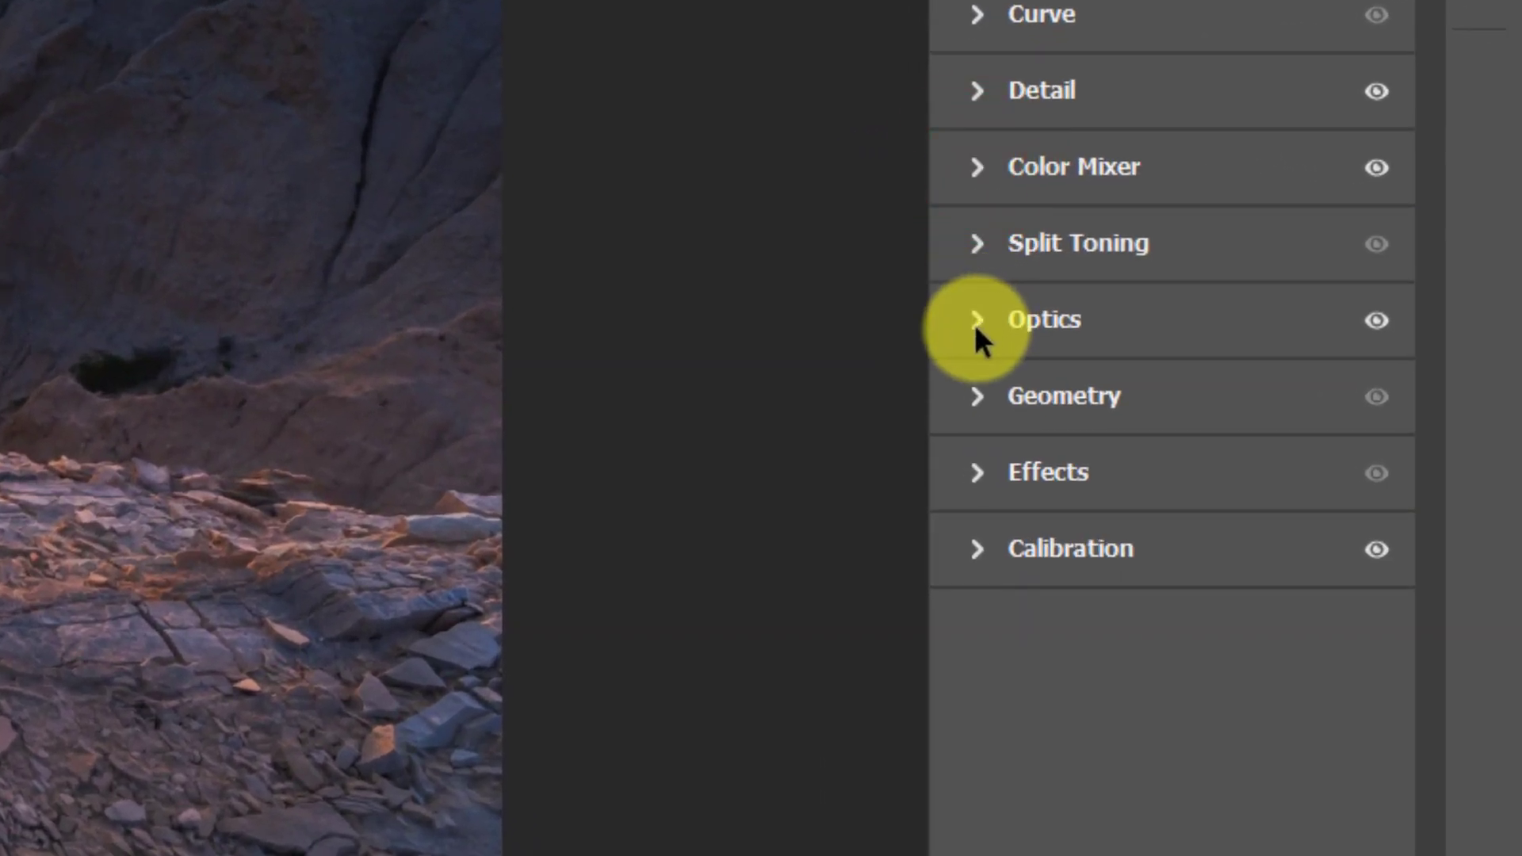
Examine the Optics lens profile details, compare the photo with profile corrections off and on, and view the Defringe controls
click(974, 322)
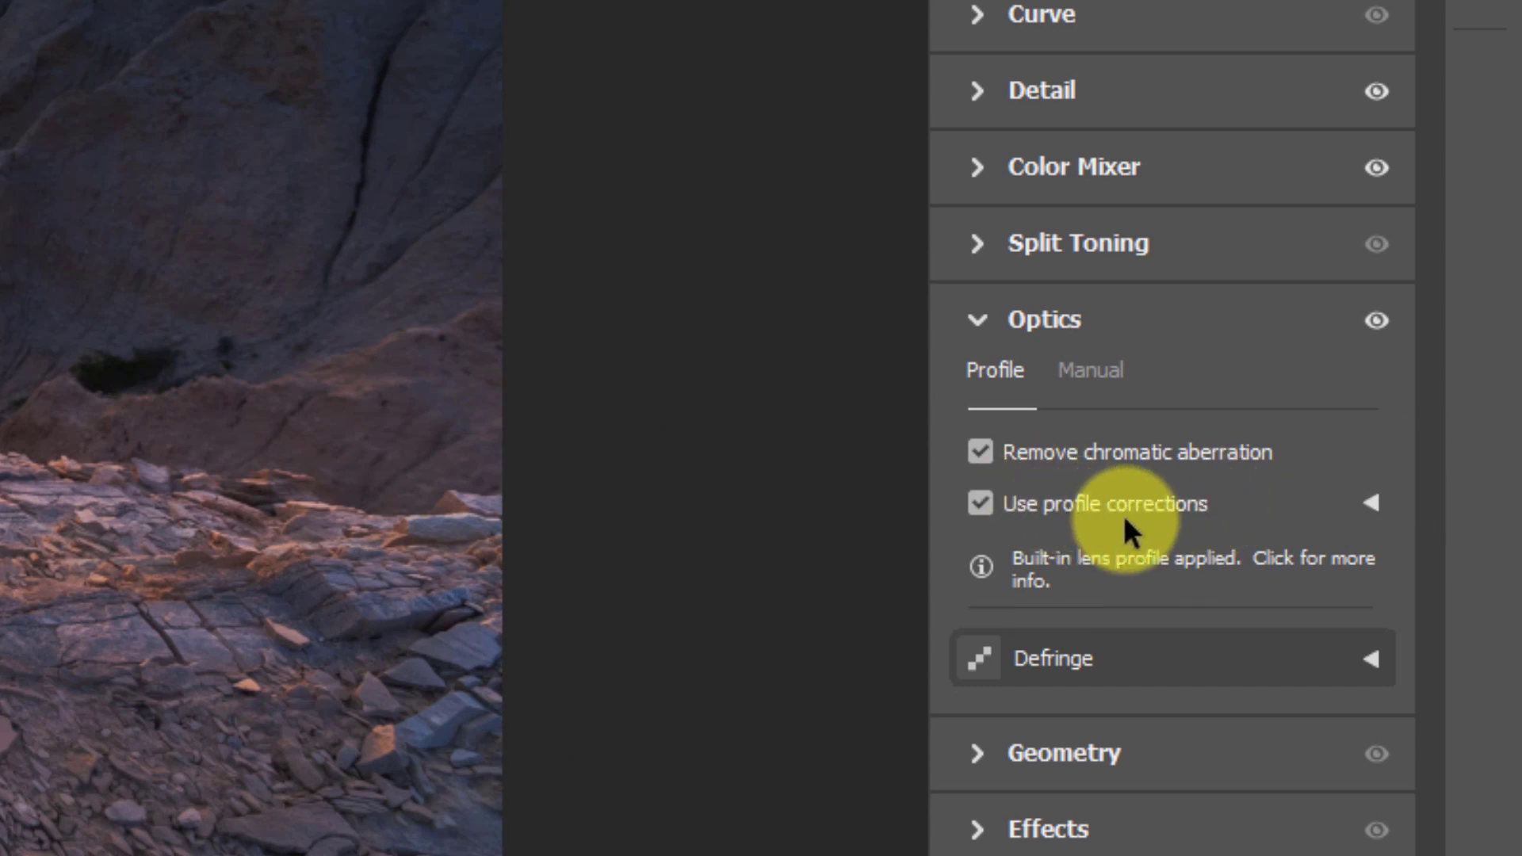
click(1370, 504)
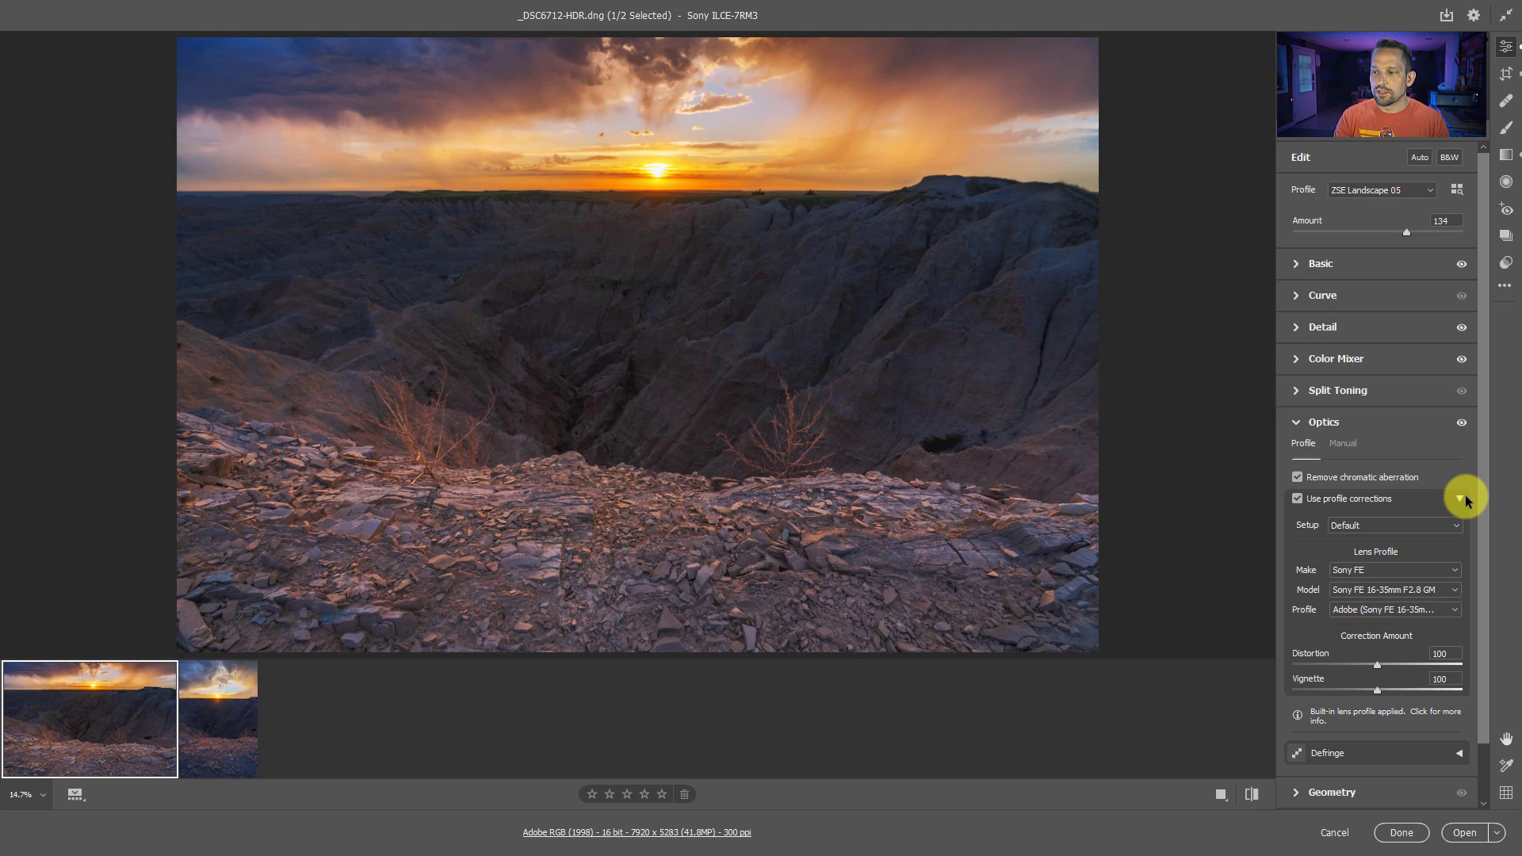
click(1460, 497)
click(1299, 500)
click(1299, 500)
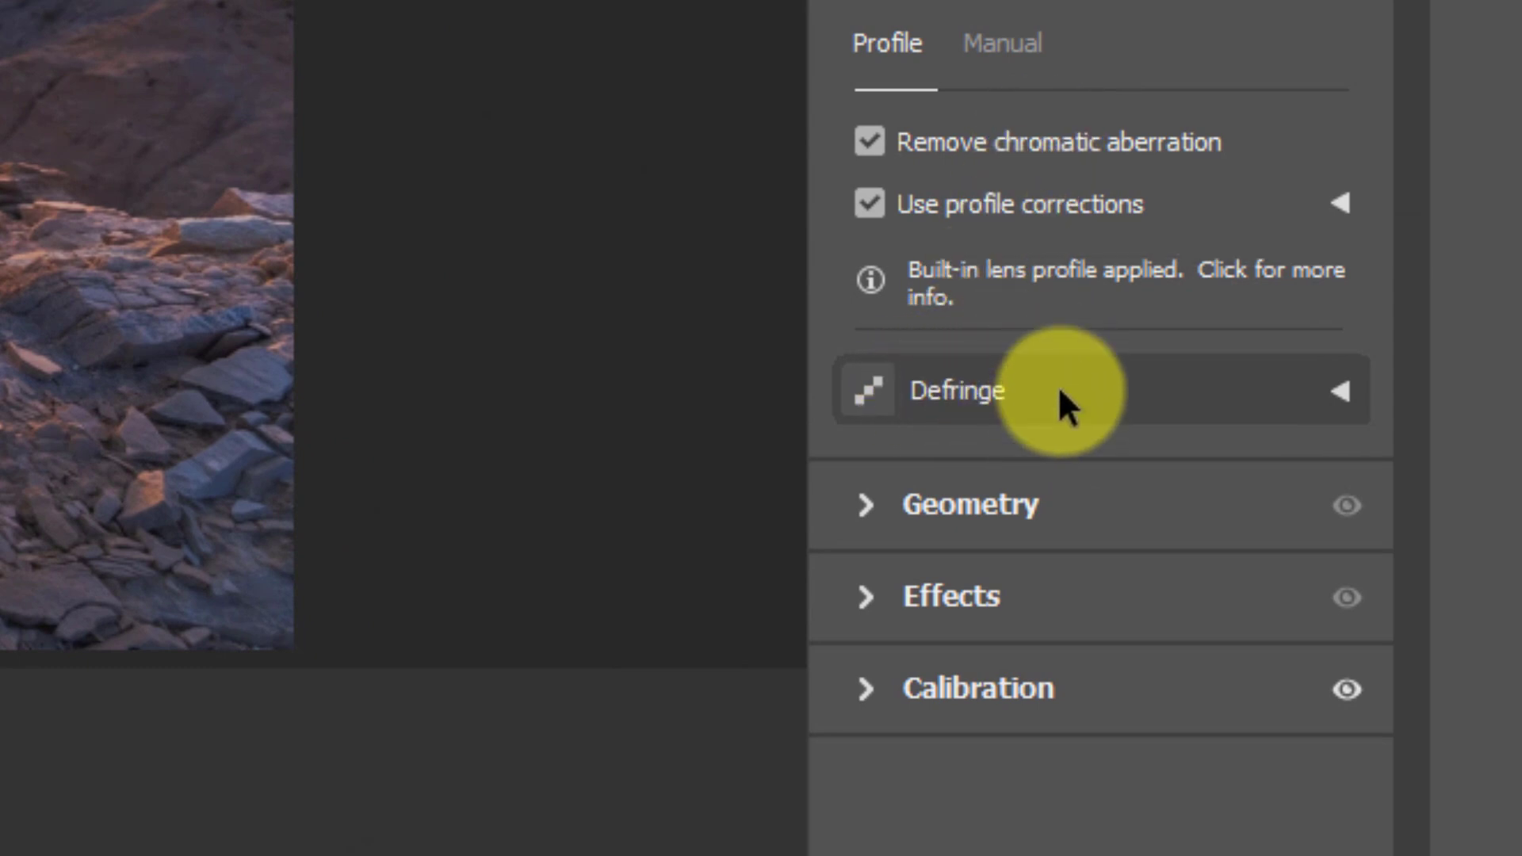
click(1067, 372)
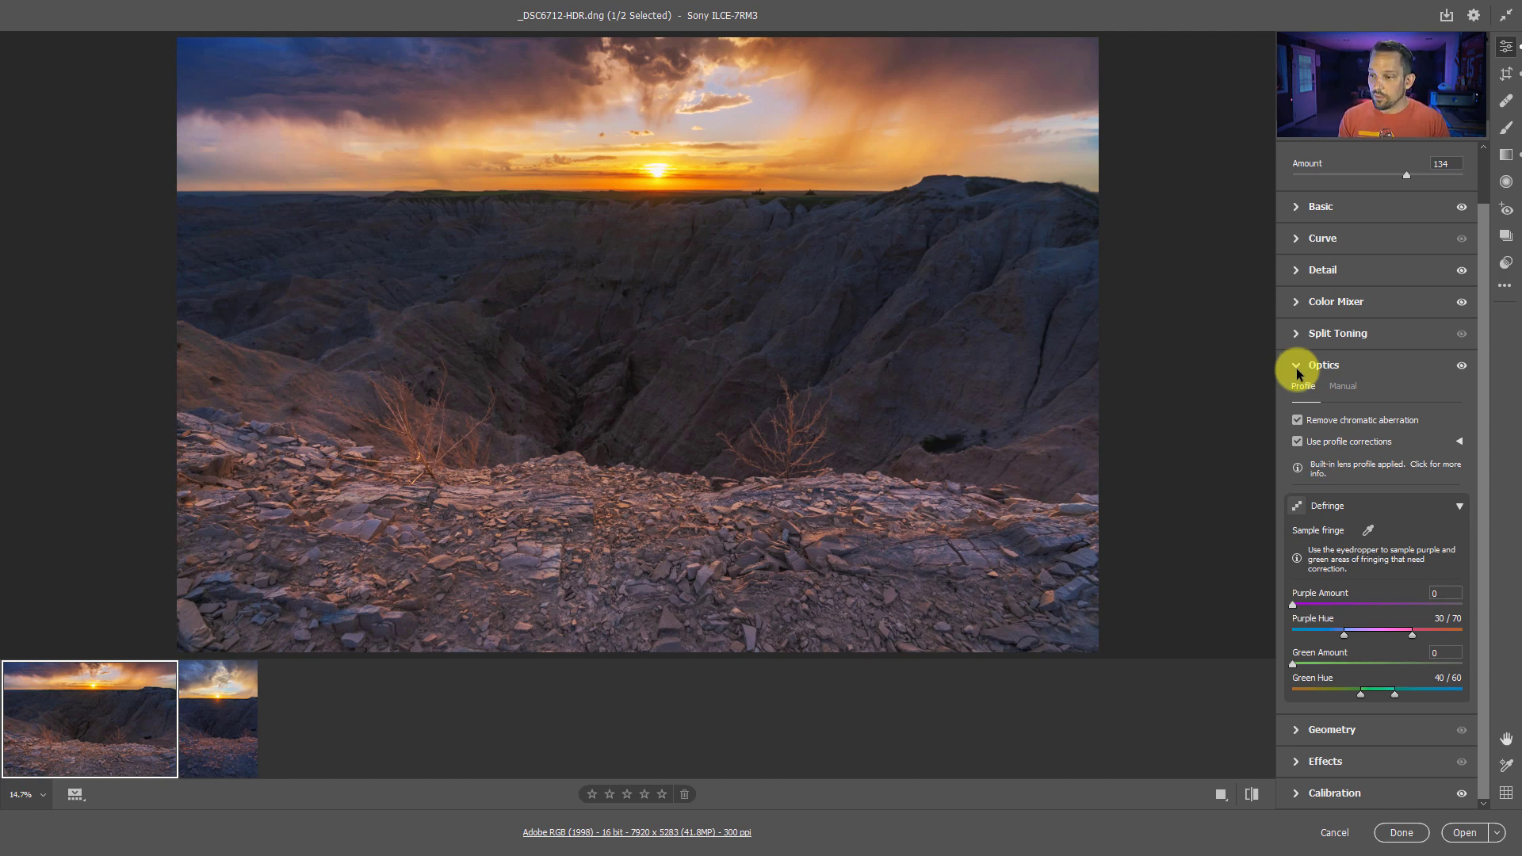
click(1297, 366)
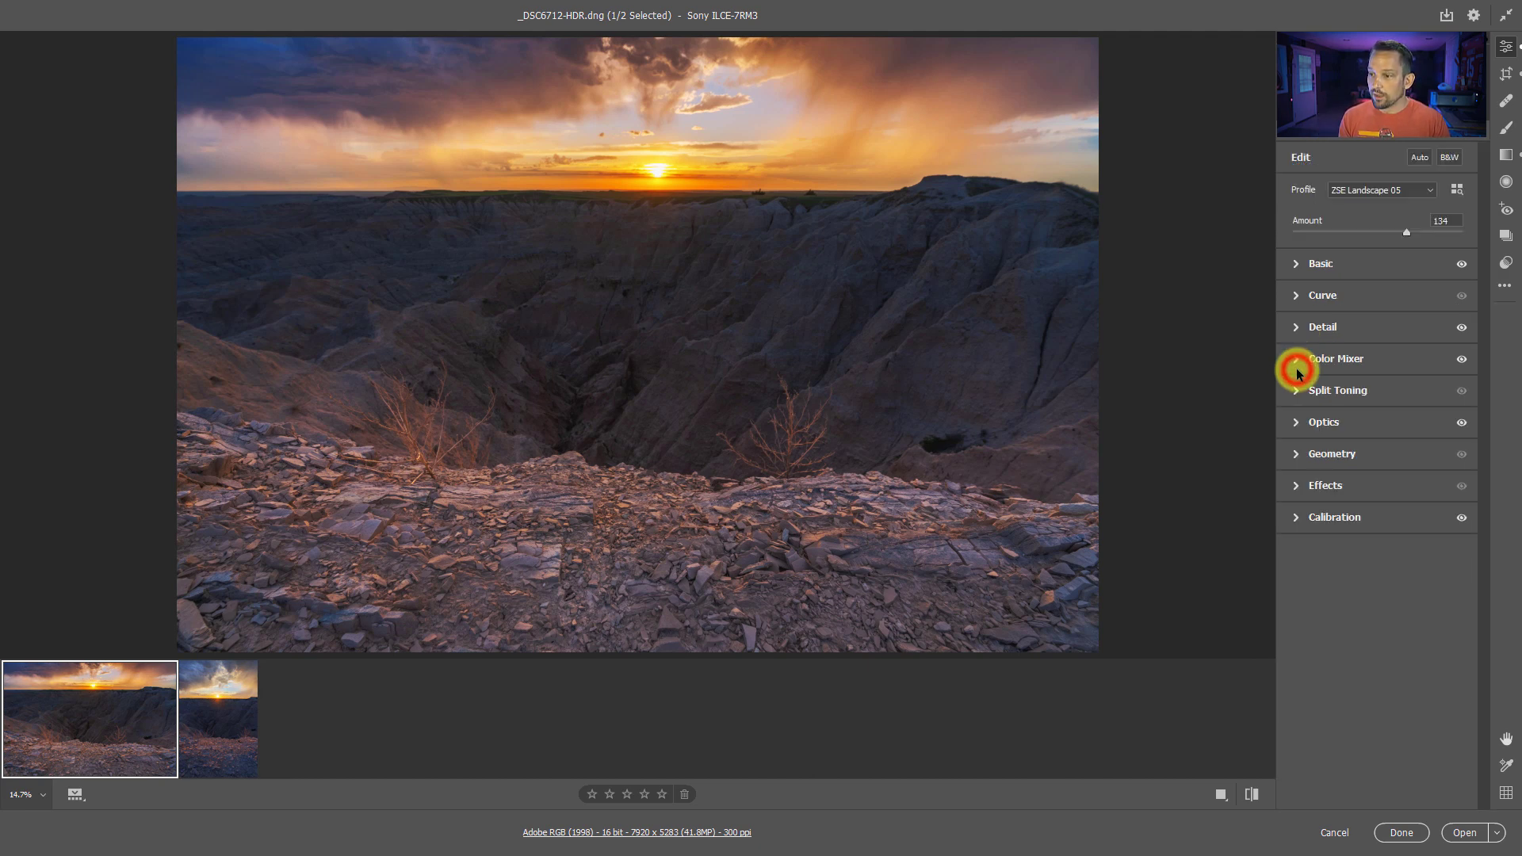
Look through the Geometry, Effects and Calibration settings, collapsing each section again
click(1297, 455)
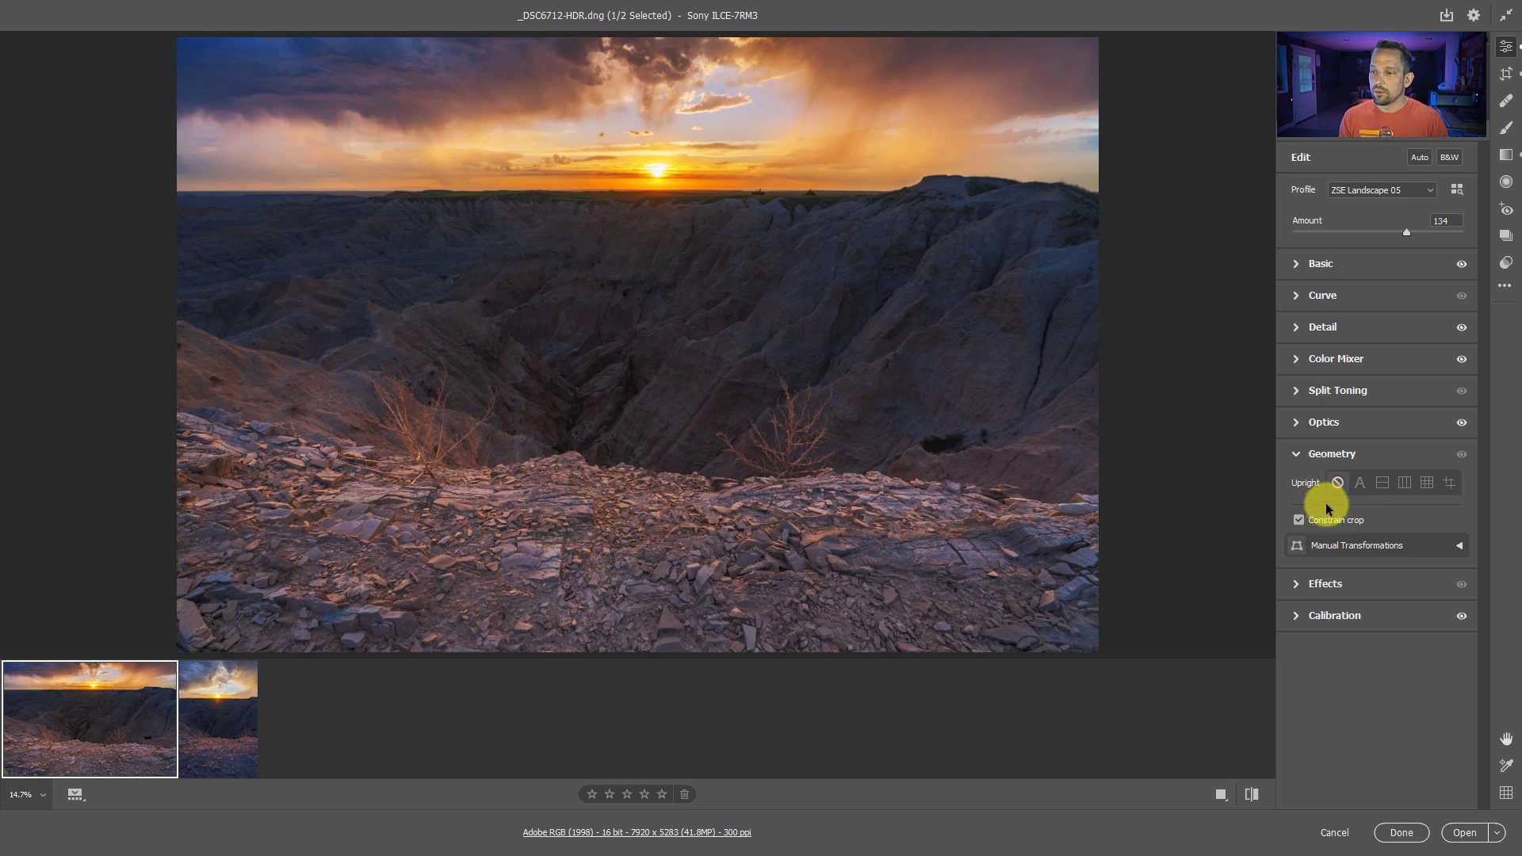
click(1294, 454)
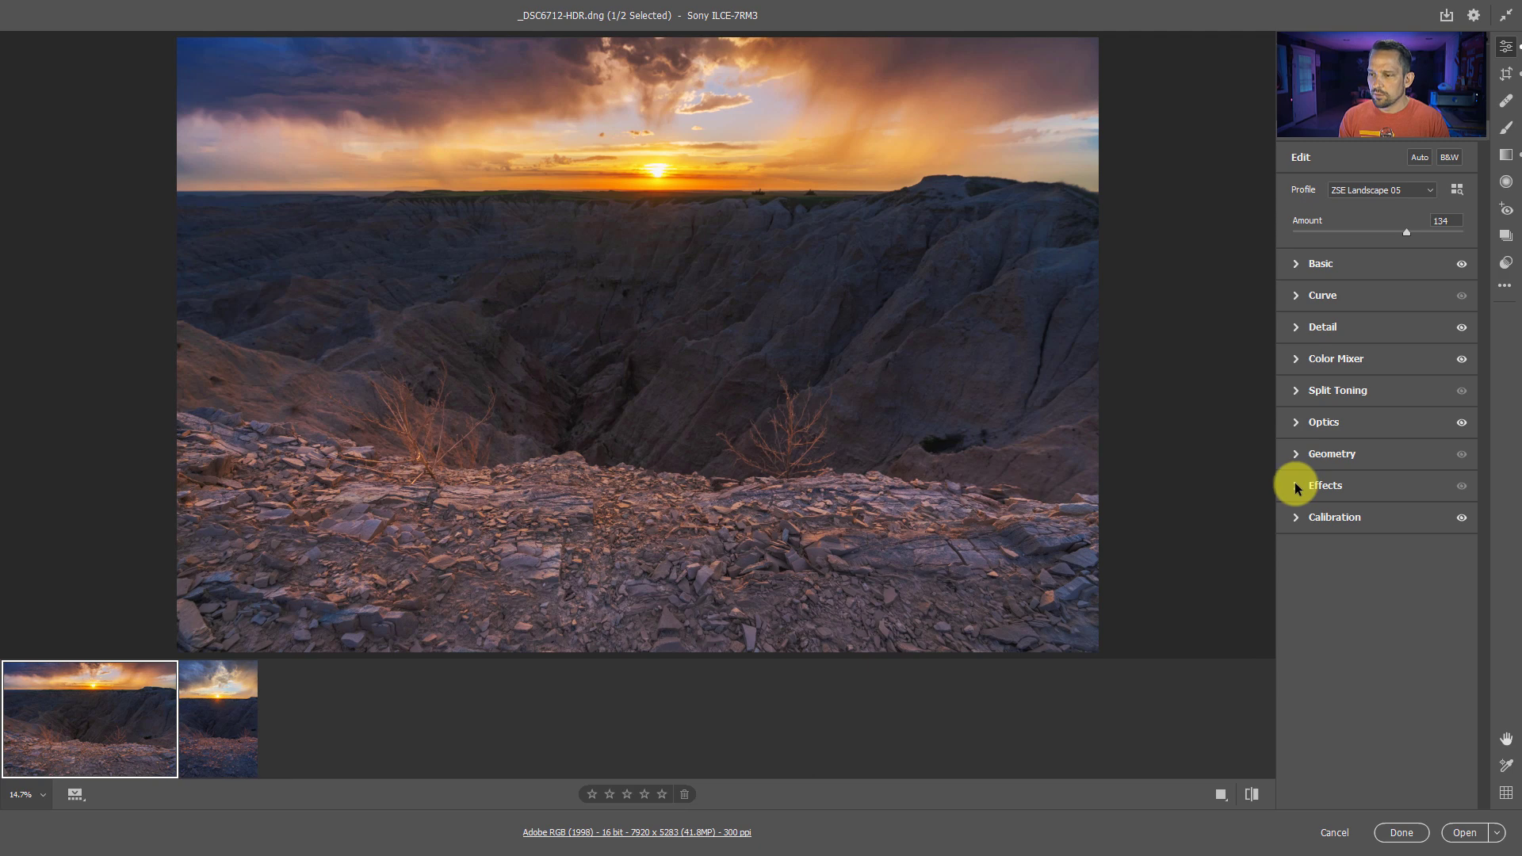
click(1296, 485)
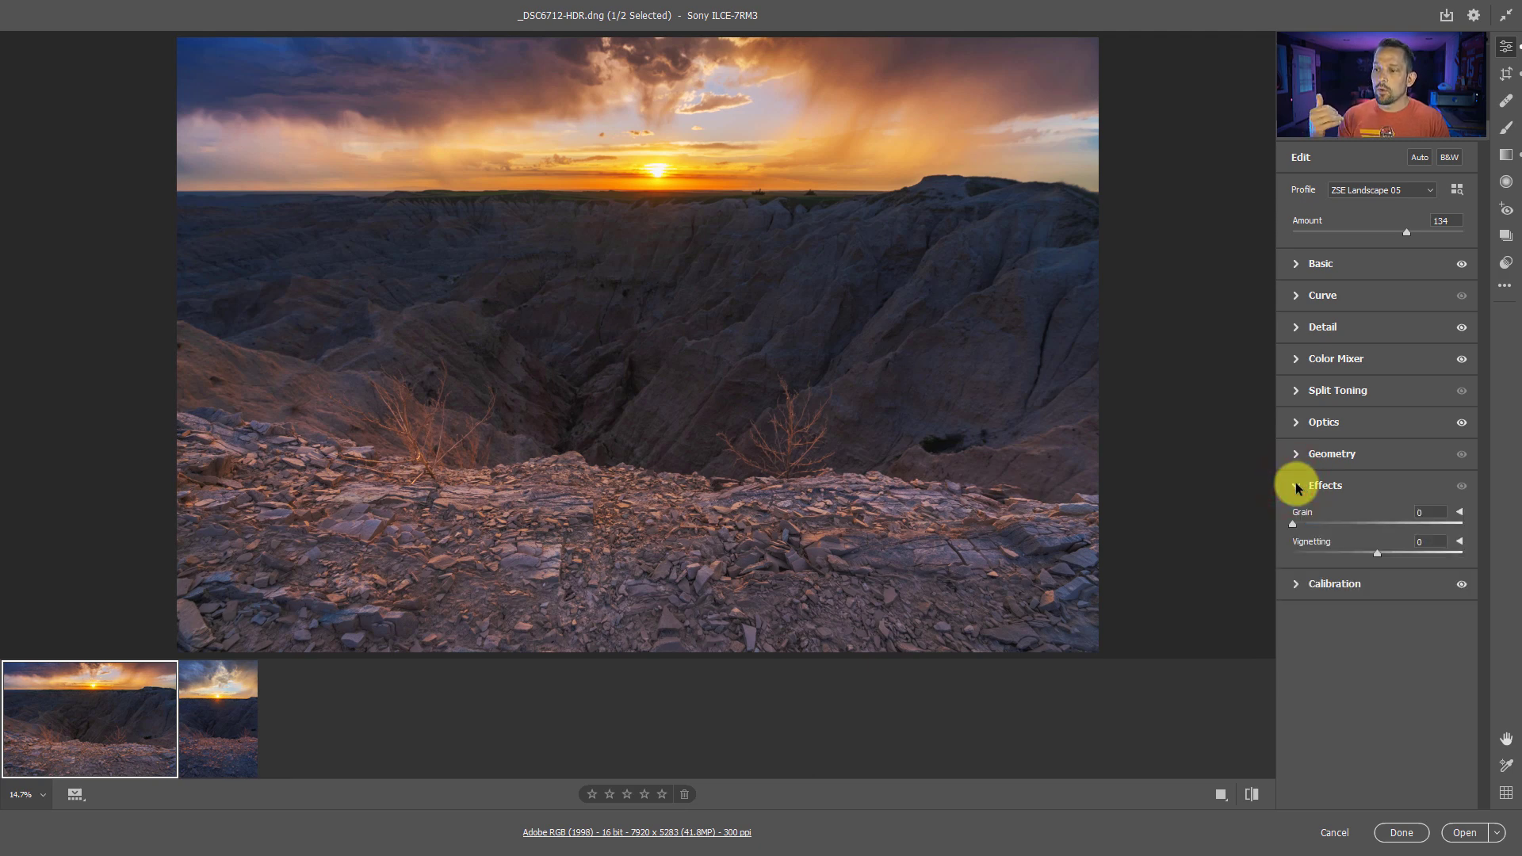
click(1297, 487)
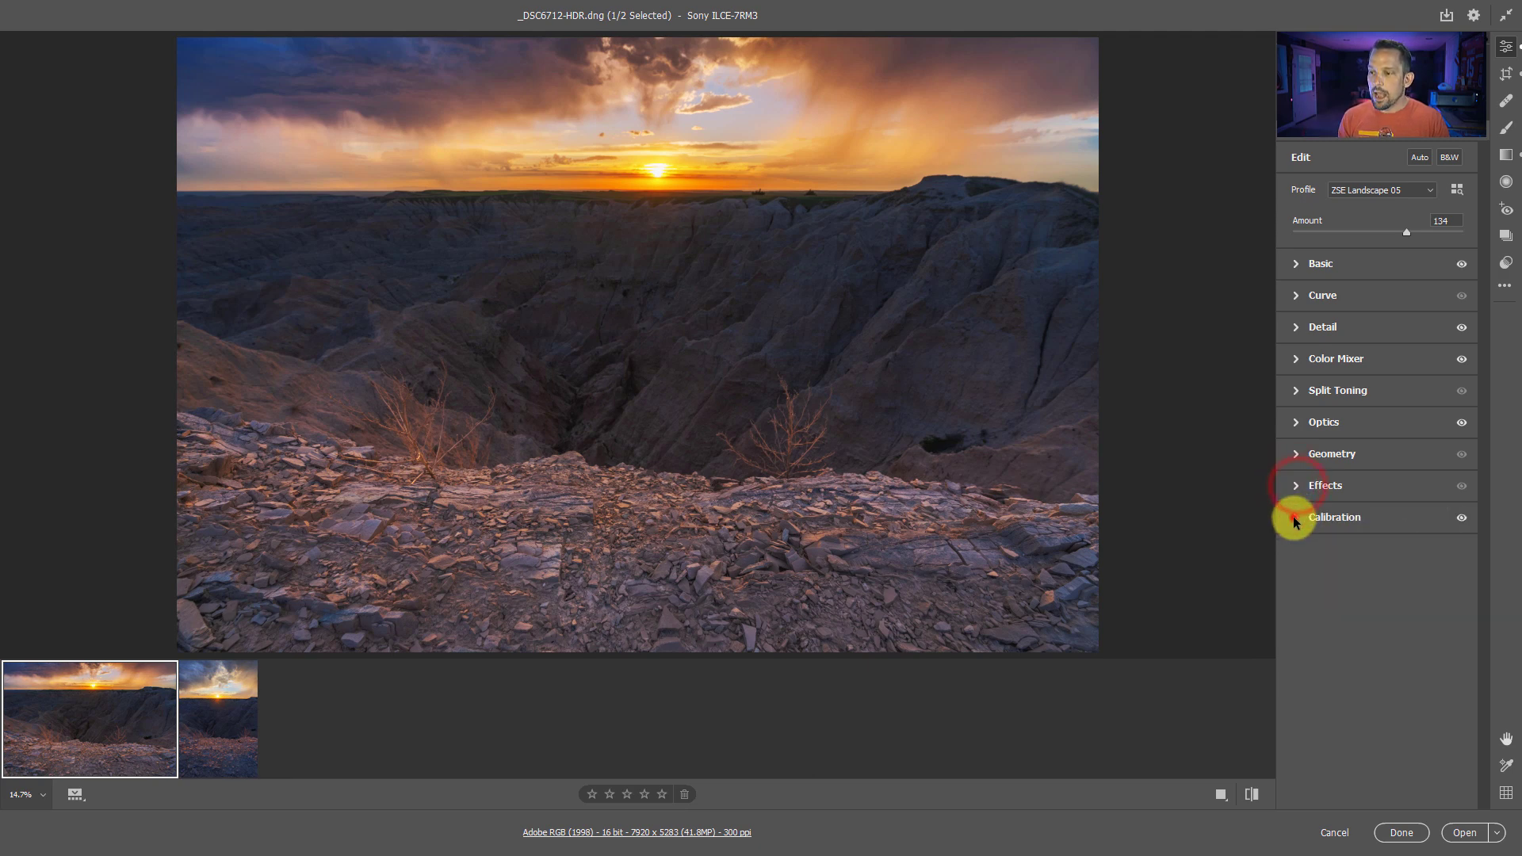
click(1294, 517)
click(1295, 486)
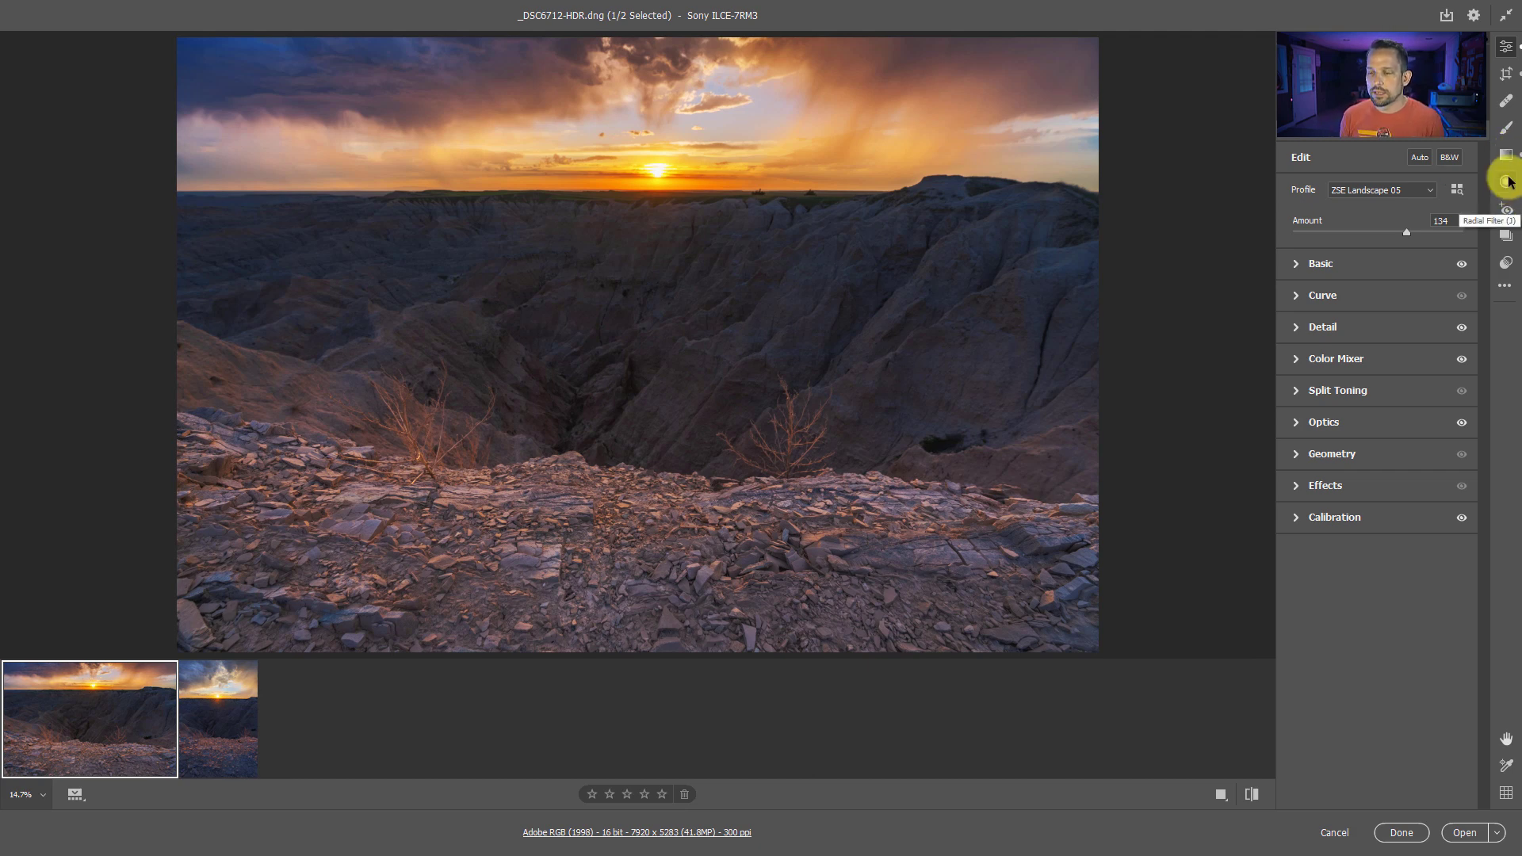
View the Radial Filter settings and the list of Presets
click(1508, 181)
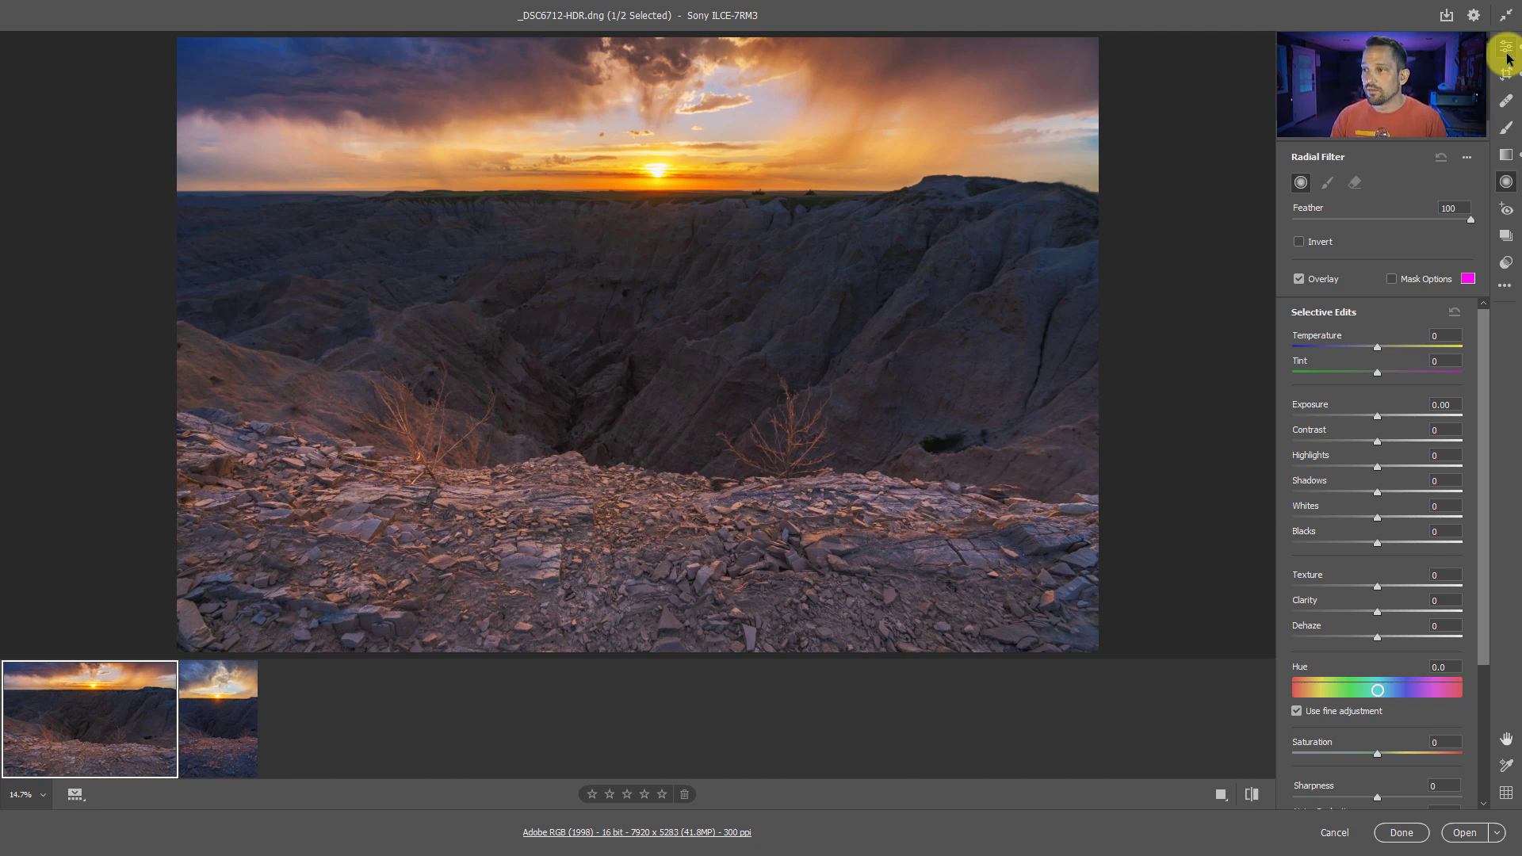
click(1506, 263)
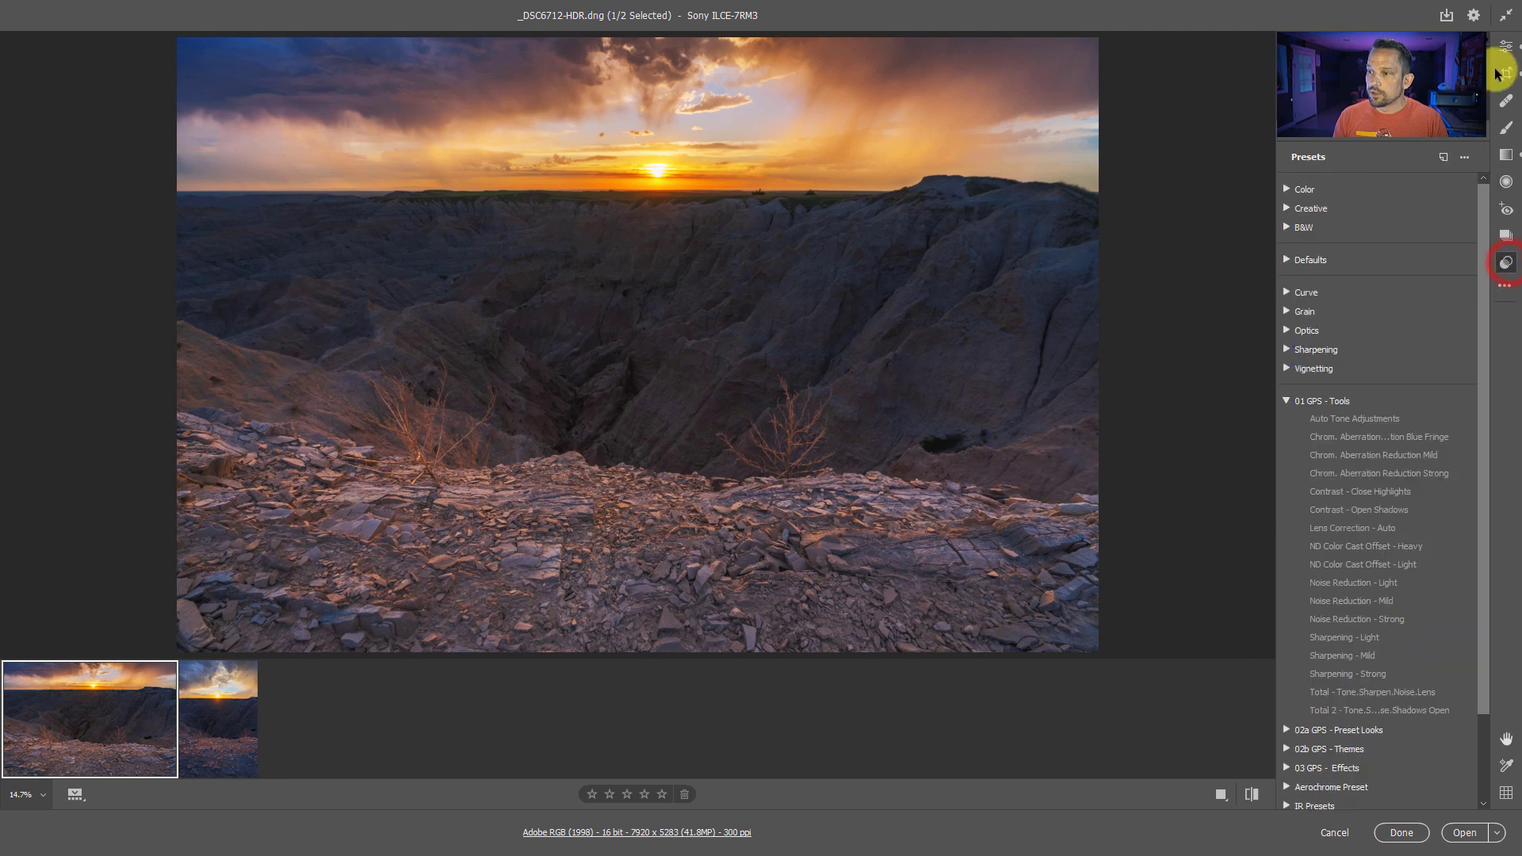
Open the Brush settings, set the filmstrip orientation to Vertical, and view the portrait photo before returning to the landscape one
click(1507, 129)
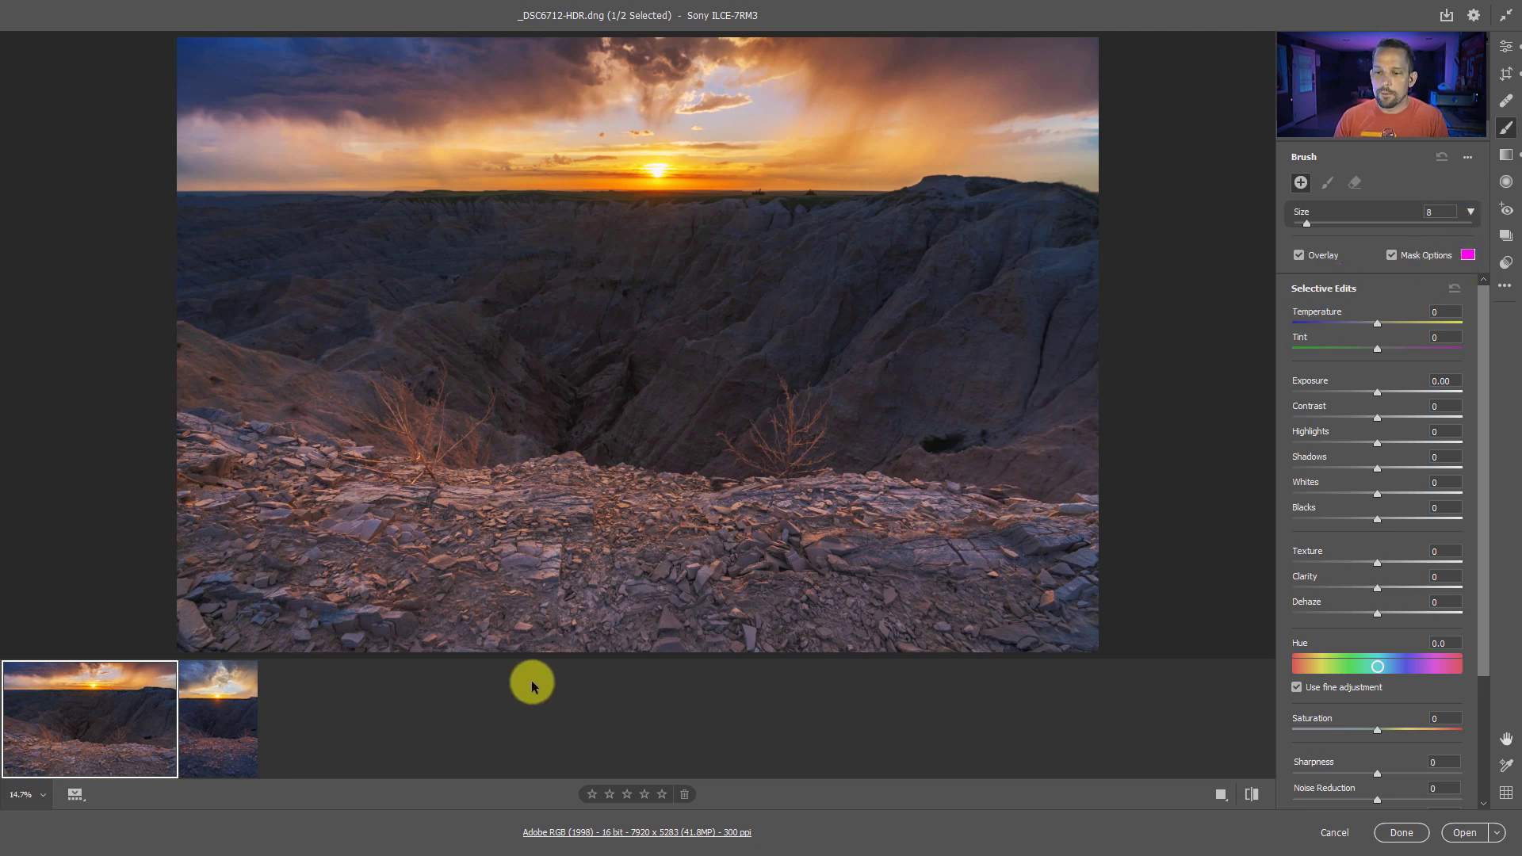
mouse_move(236, 712)
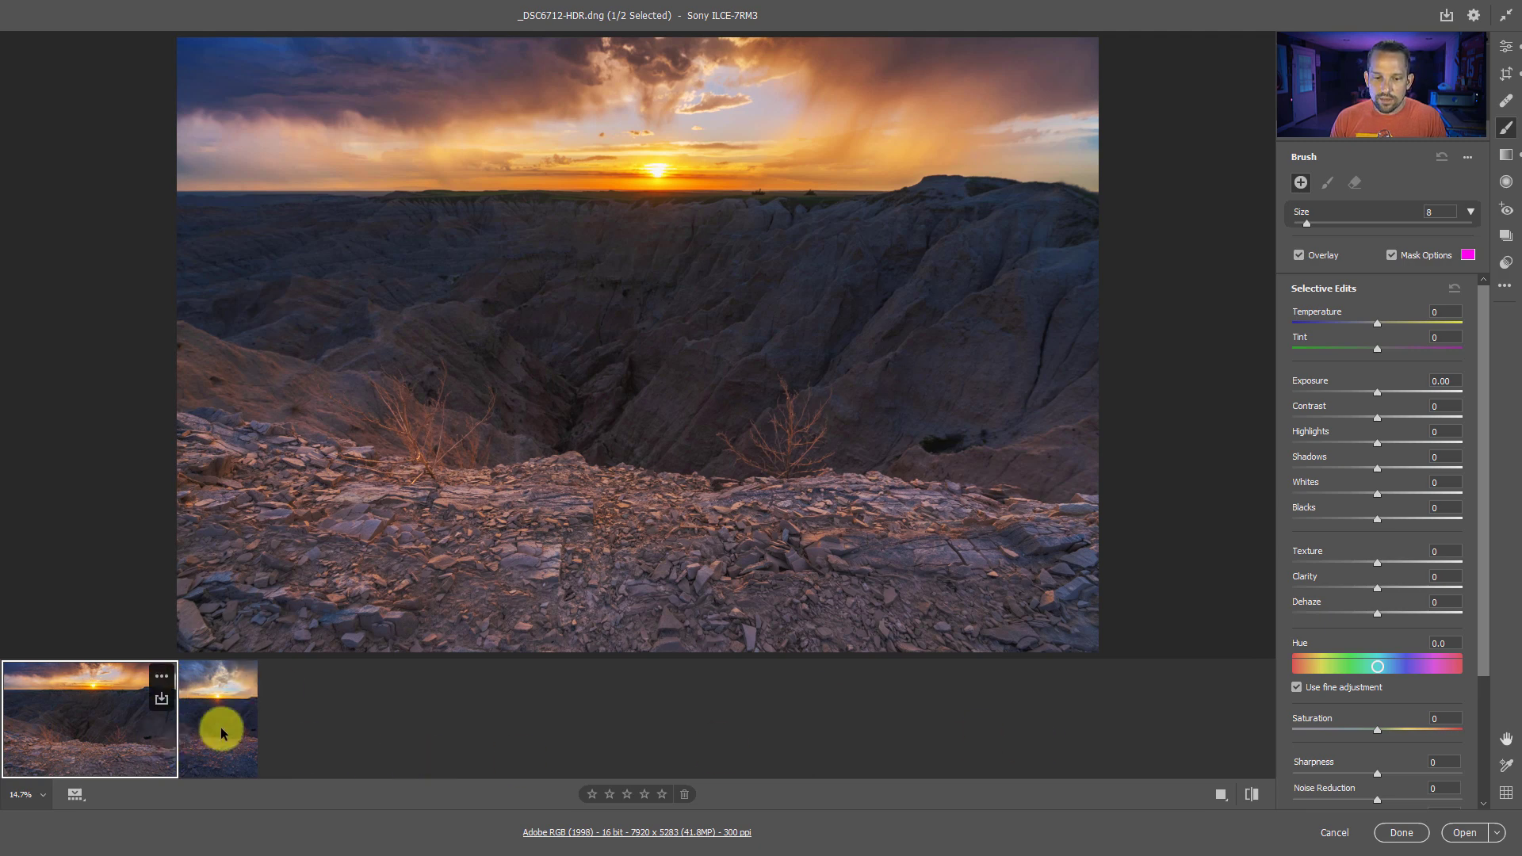
right_click(456, 735)
mouse_move(555, 809)
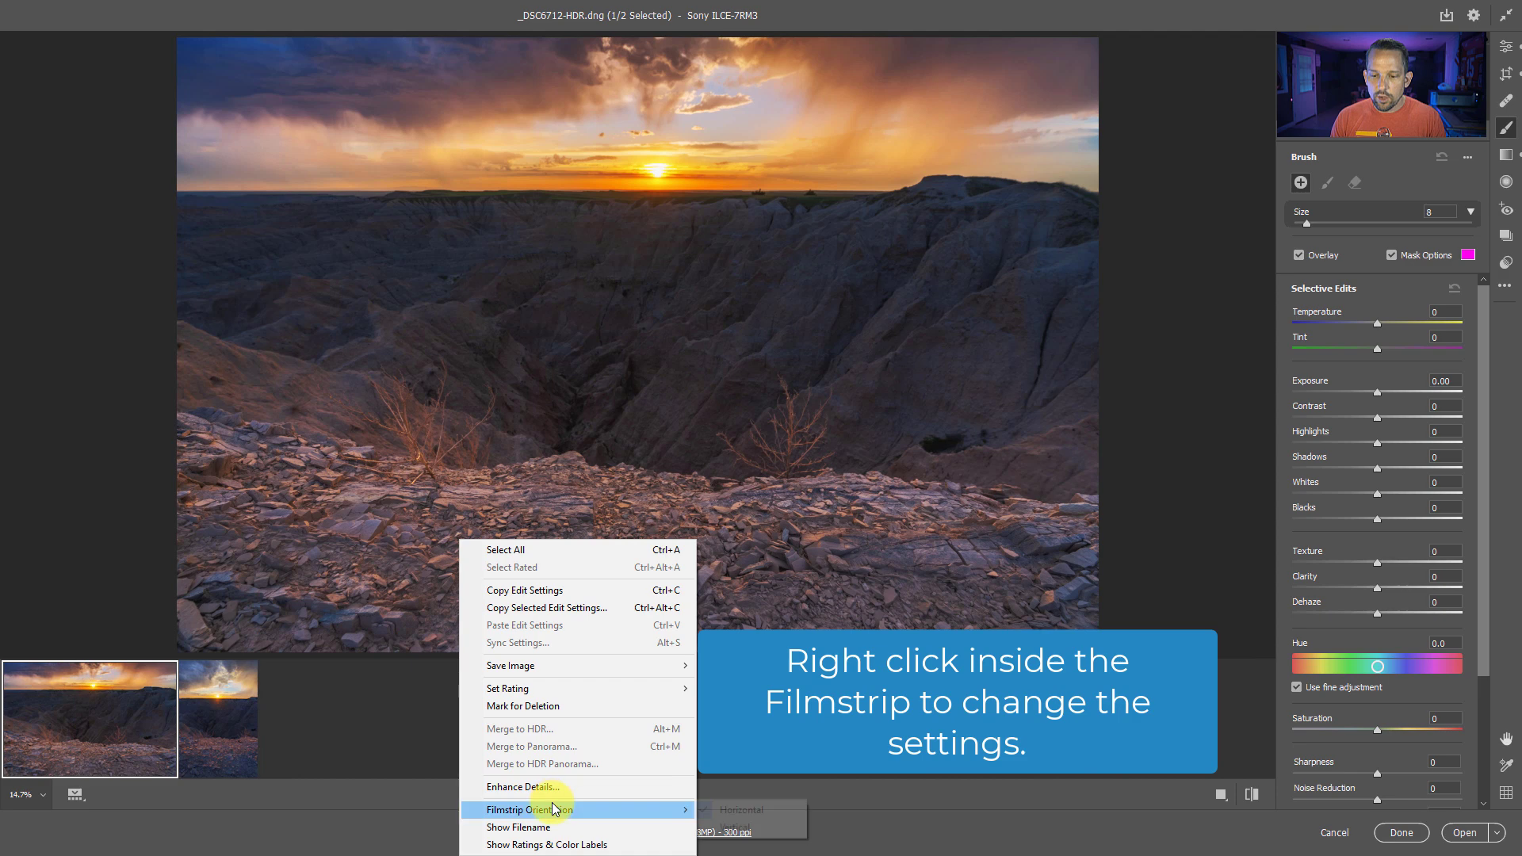
click(731, 827)
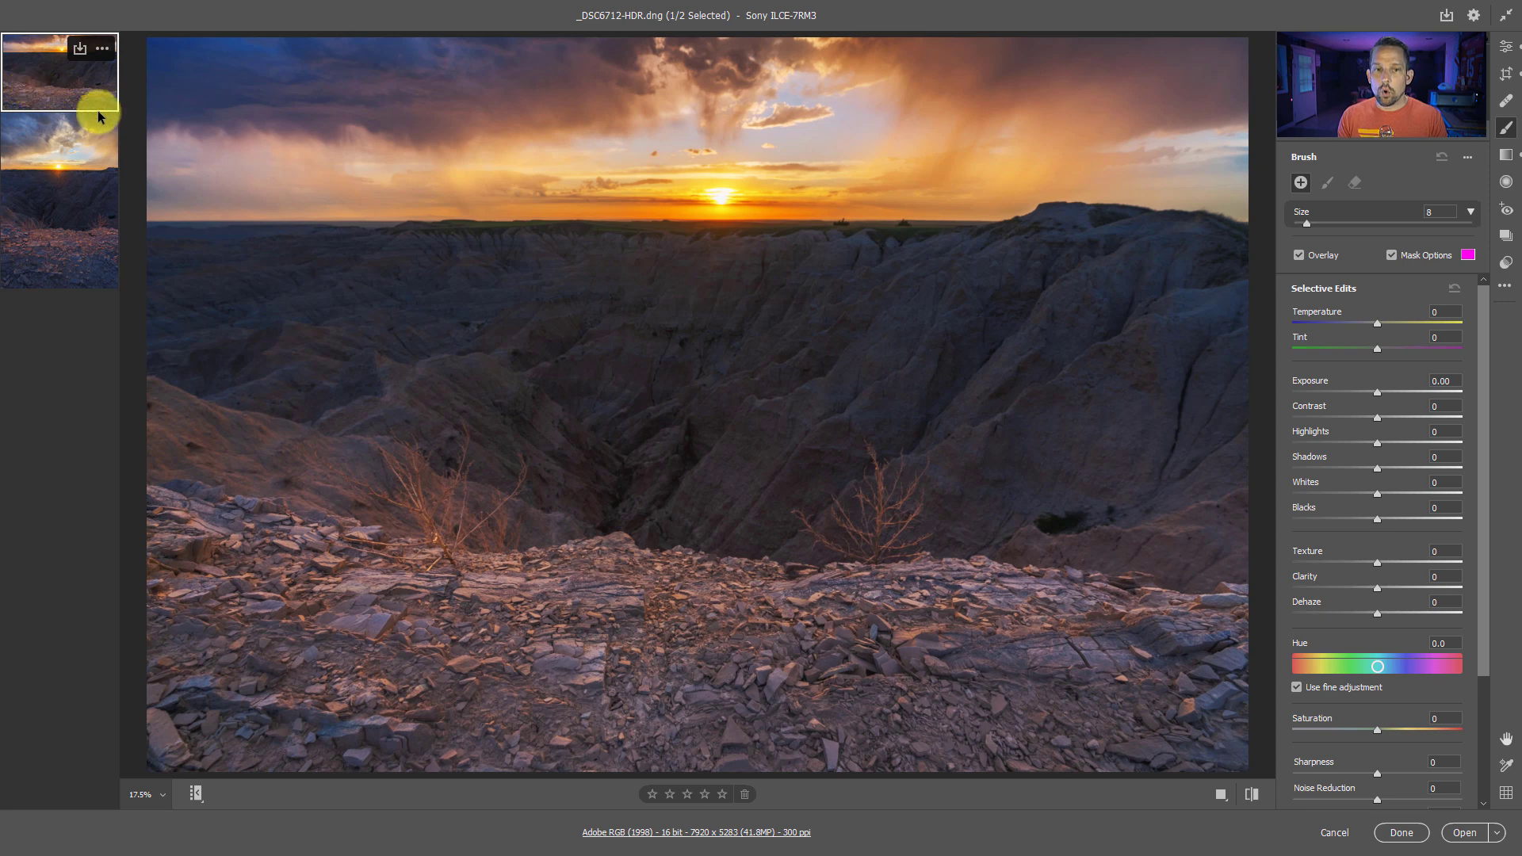
click(95, 203)
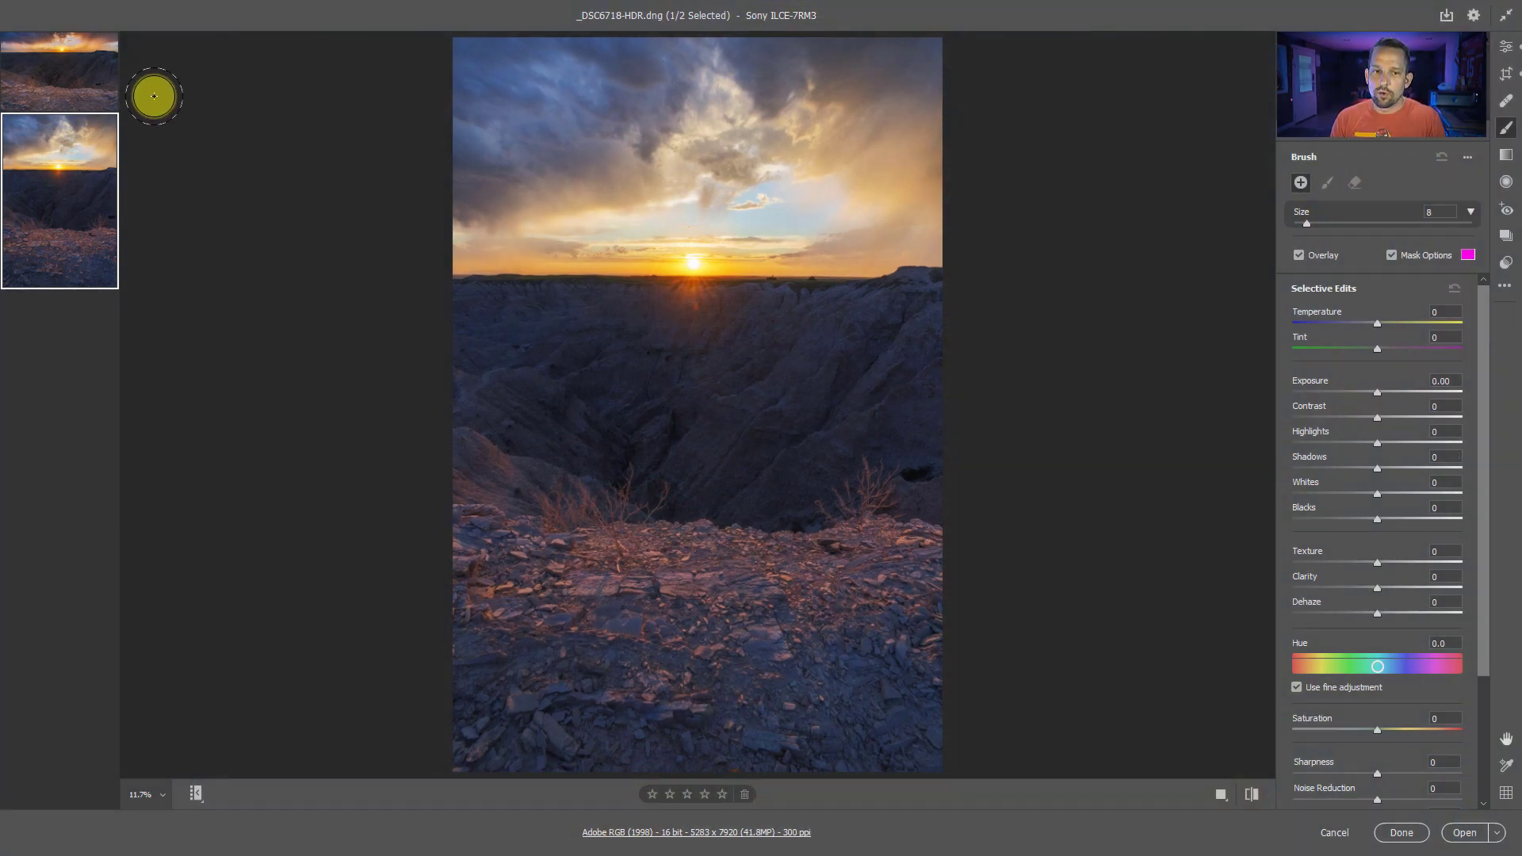
click(77, 68)
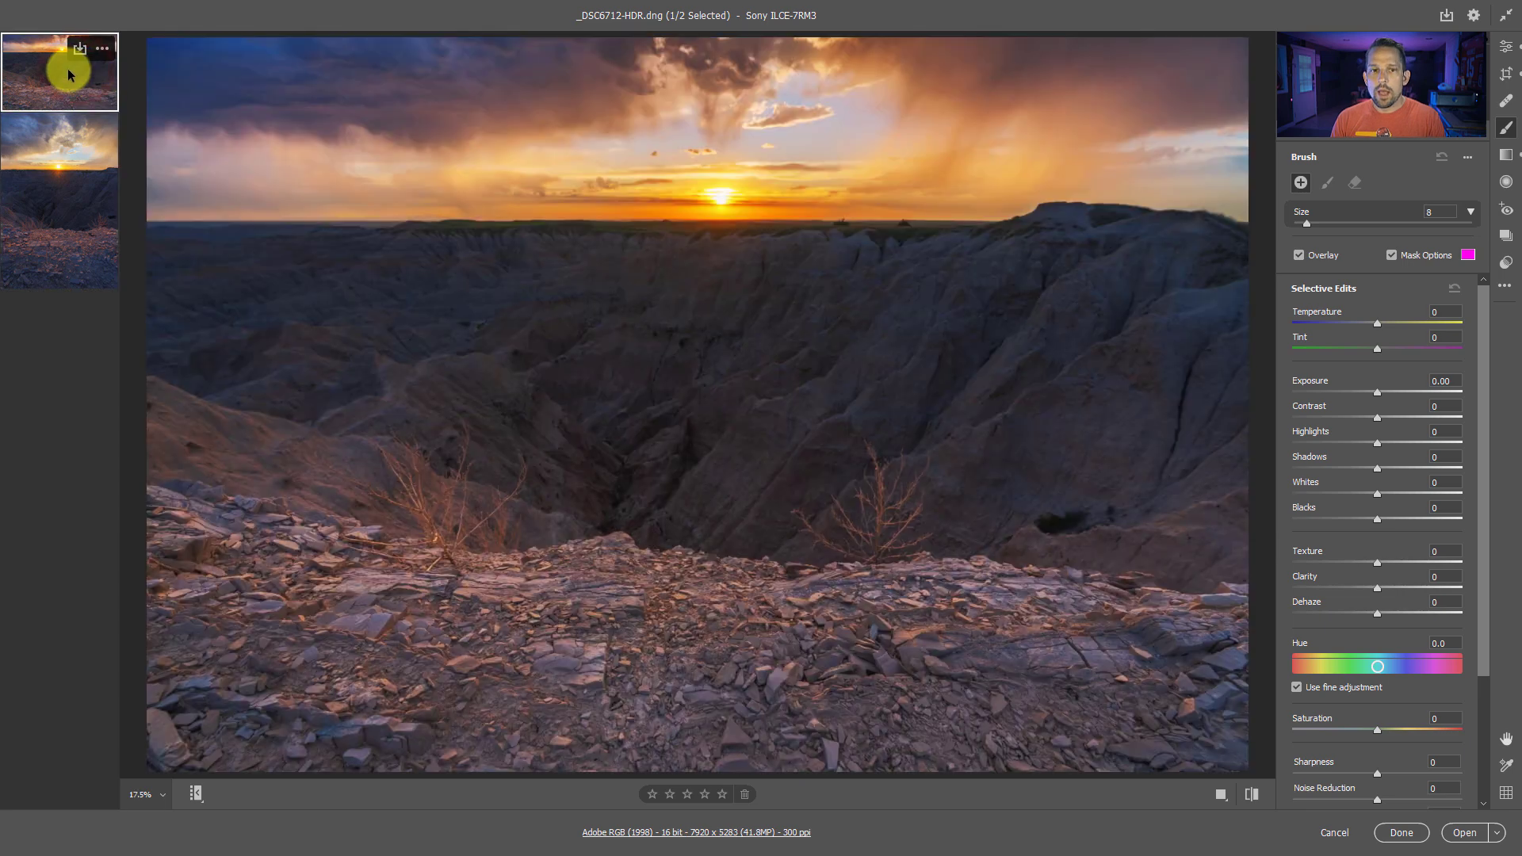
Compare the Brush and Graduated Filter tools, select the sky's graduated filter, and toggle its mask overlay on and off
click(1506, 155)
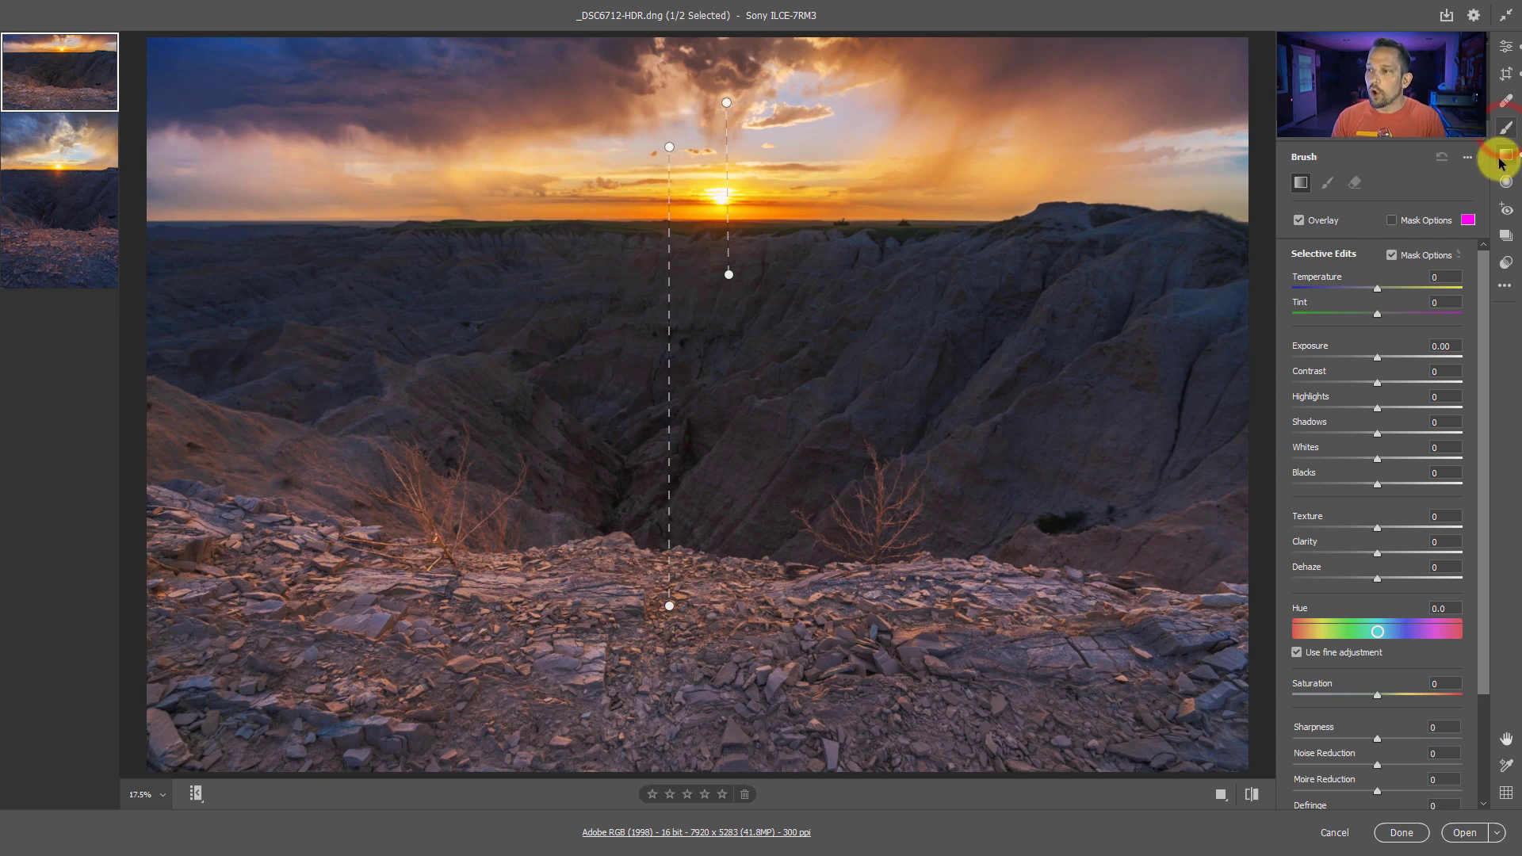
click(1507, 129)
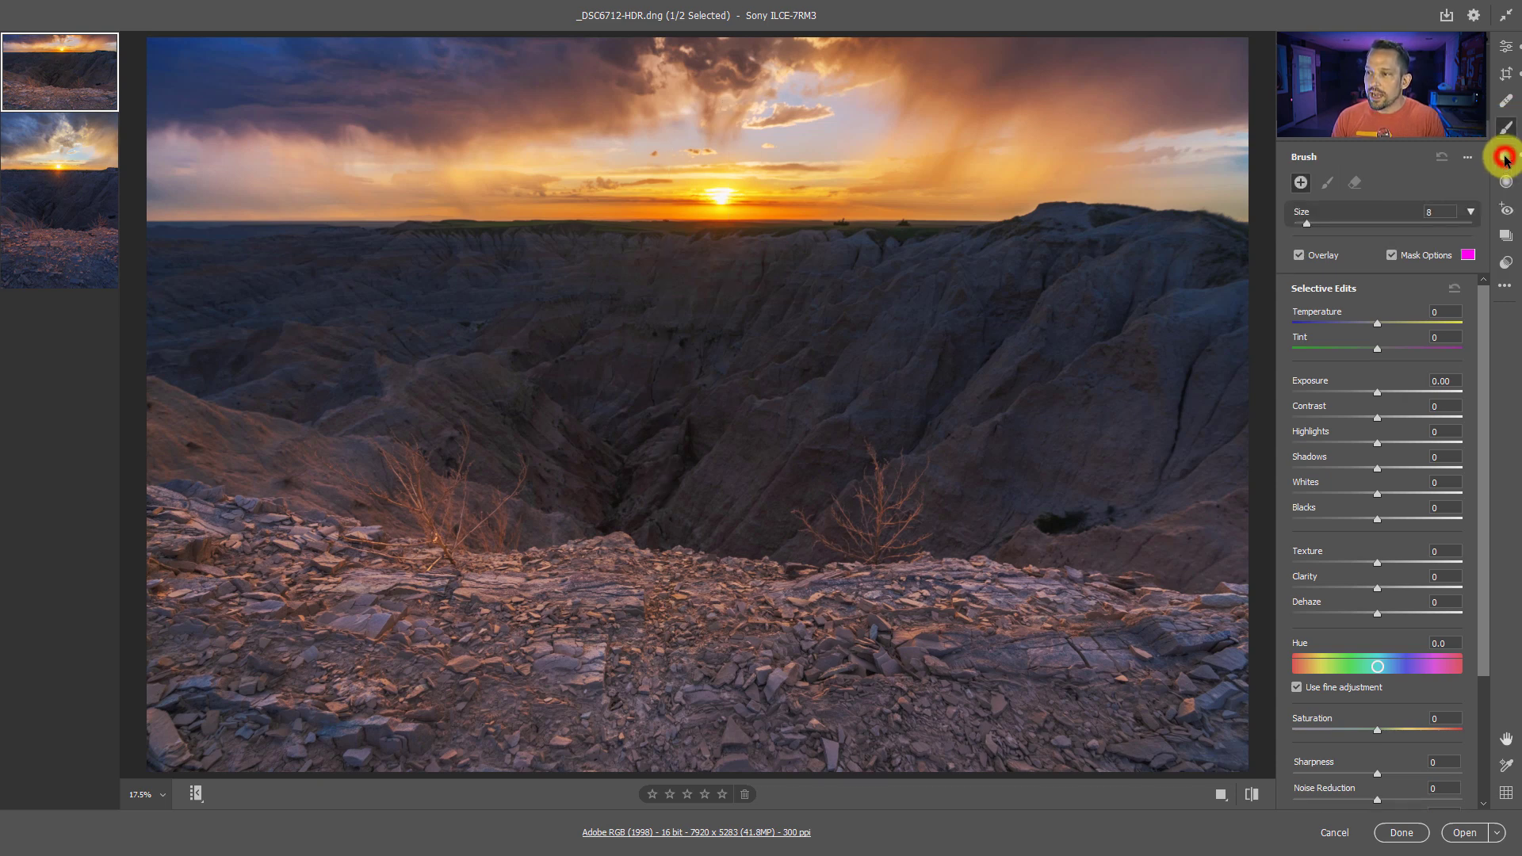
click(1506, 155)
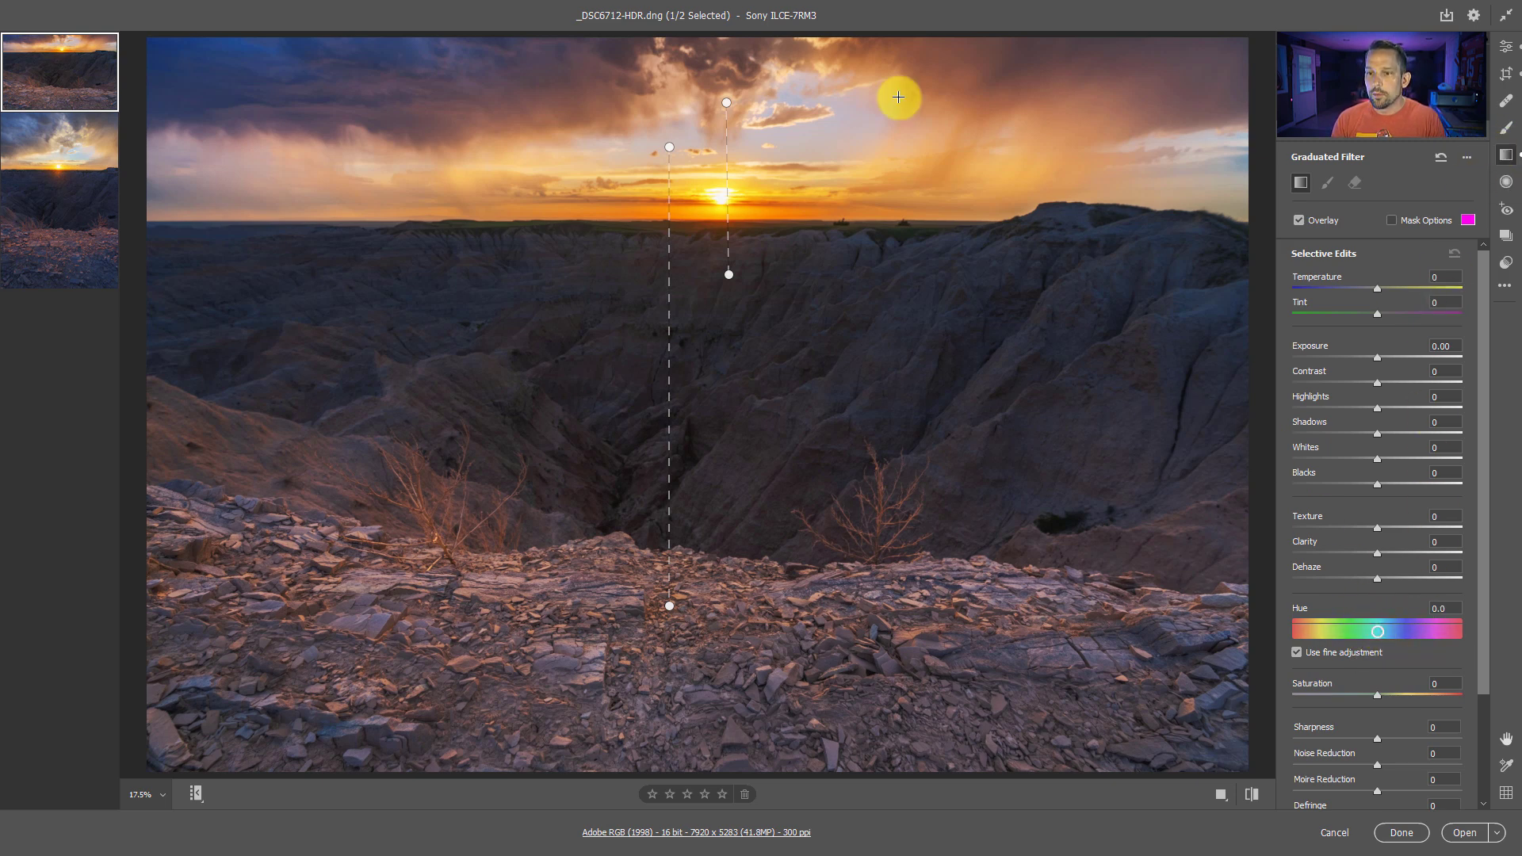
click(727, 131)
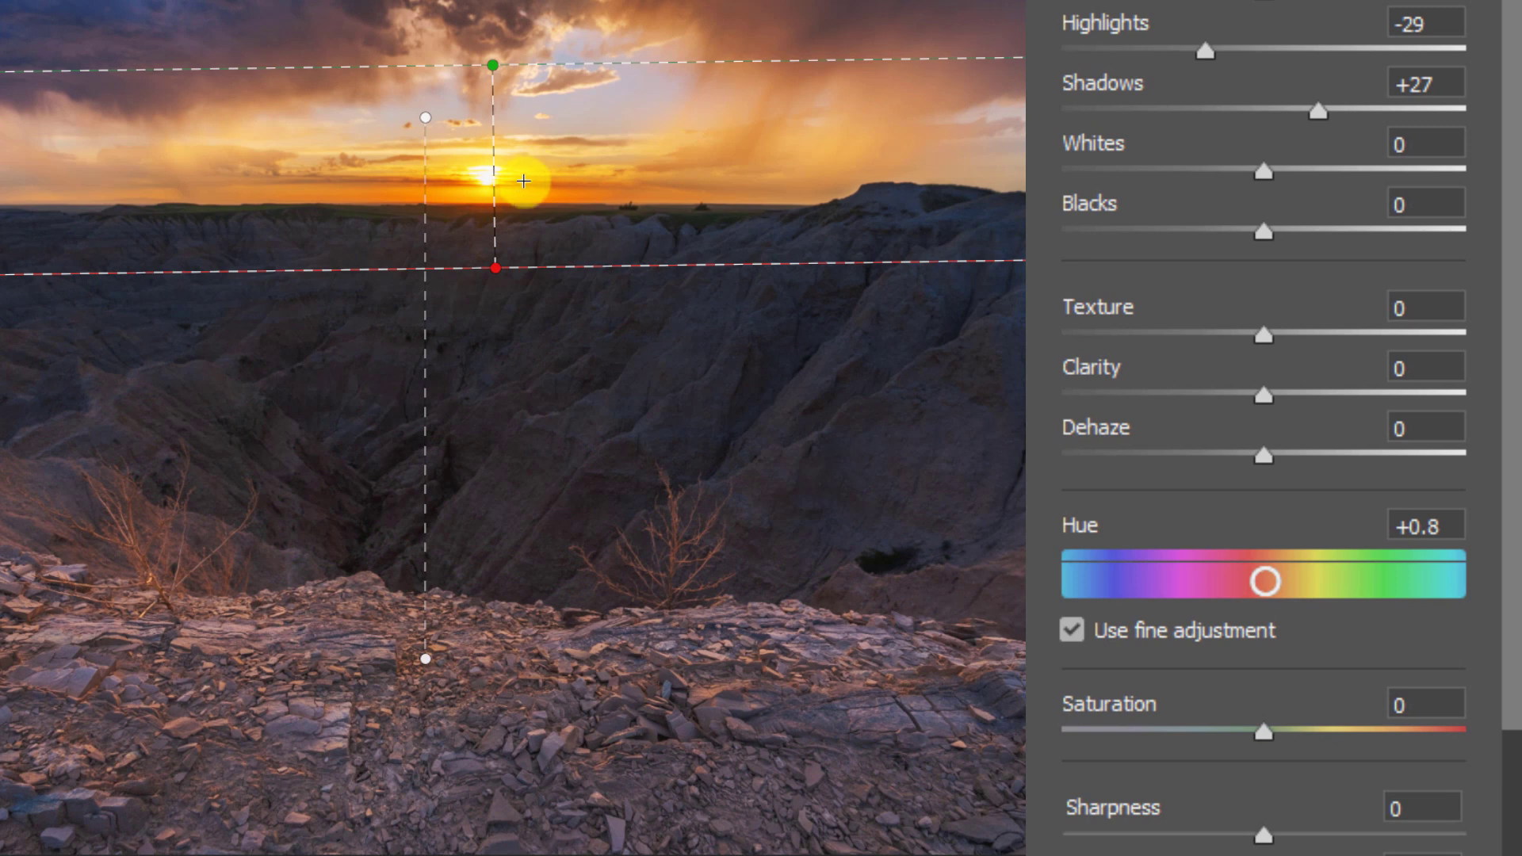
key(y)
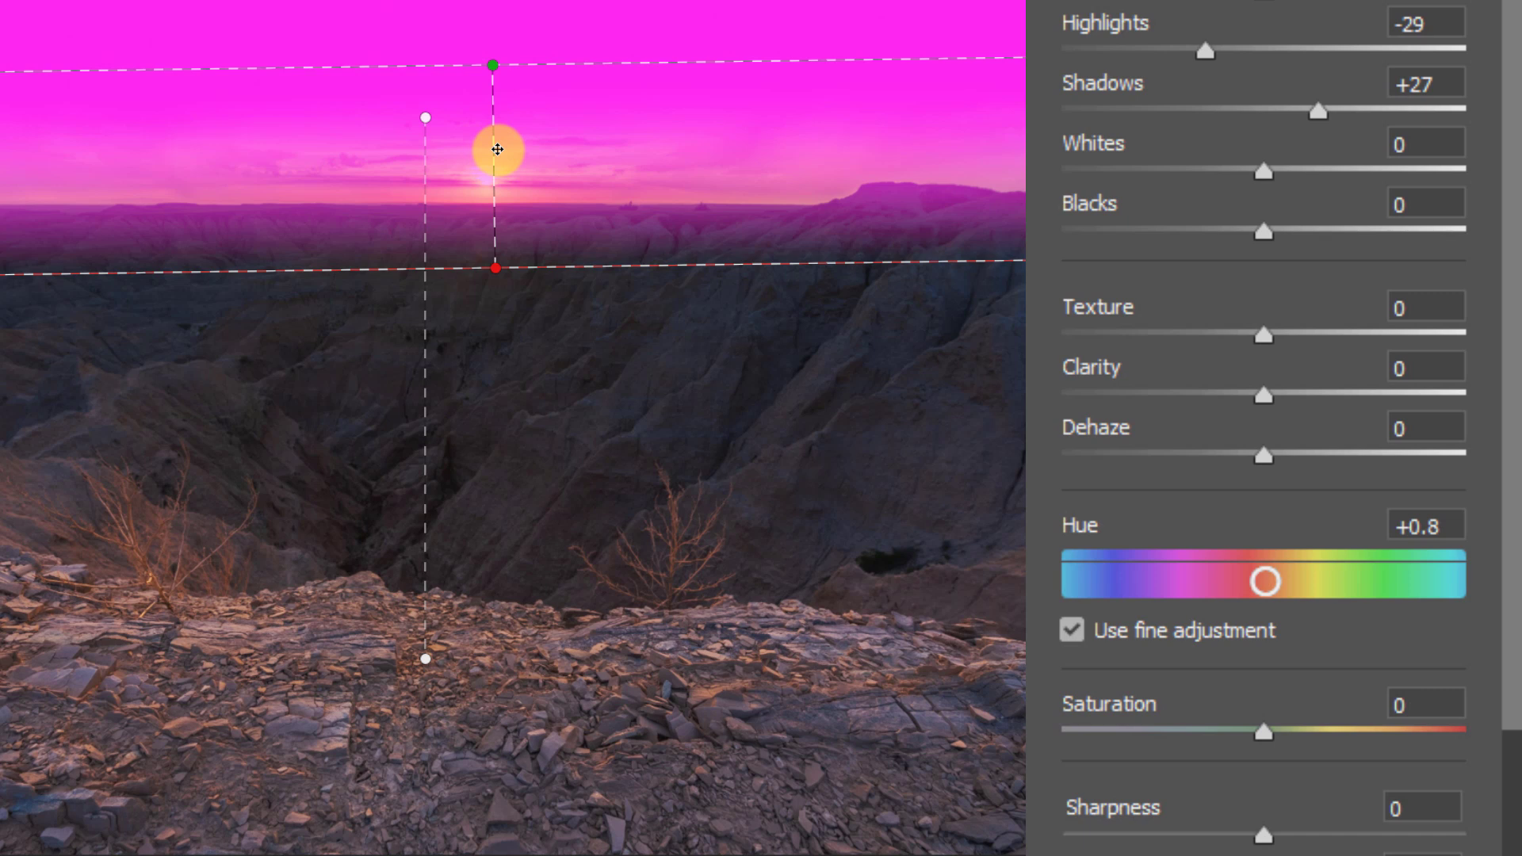
key(y)
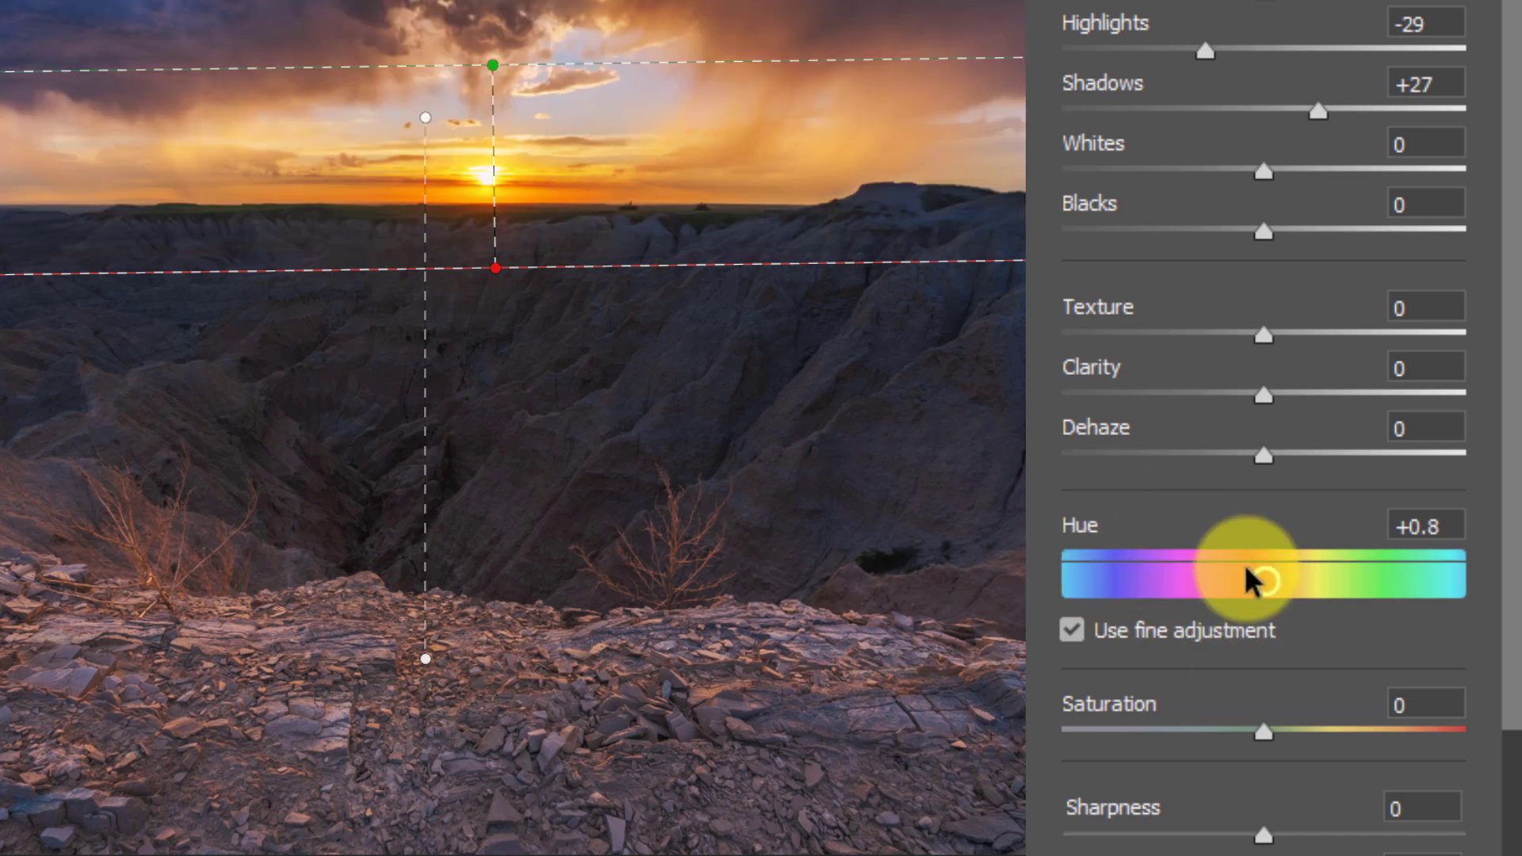
Turn off fine adjustment for the sky filter and try shifting its Hue to -3.8 and -0.8
click(1070, 628)
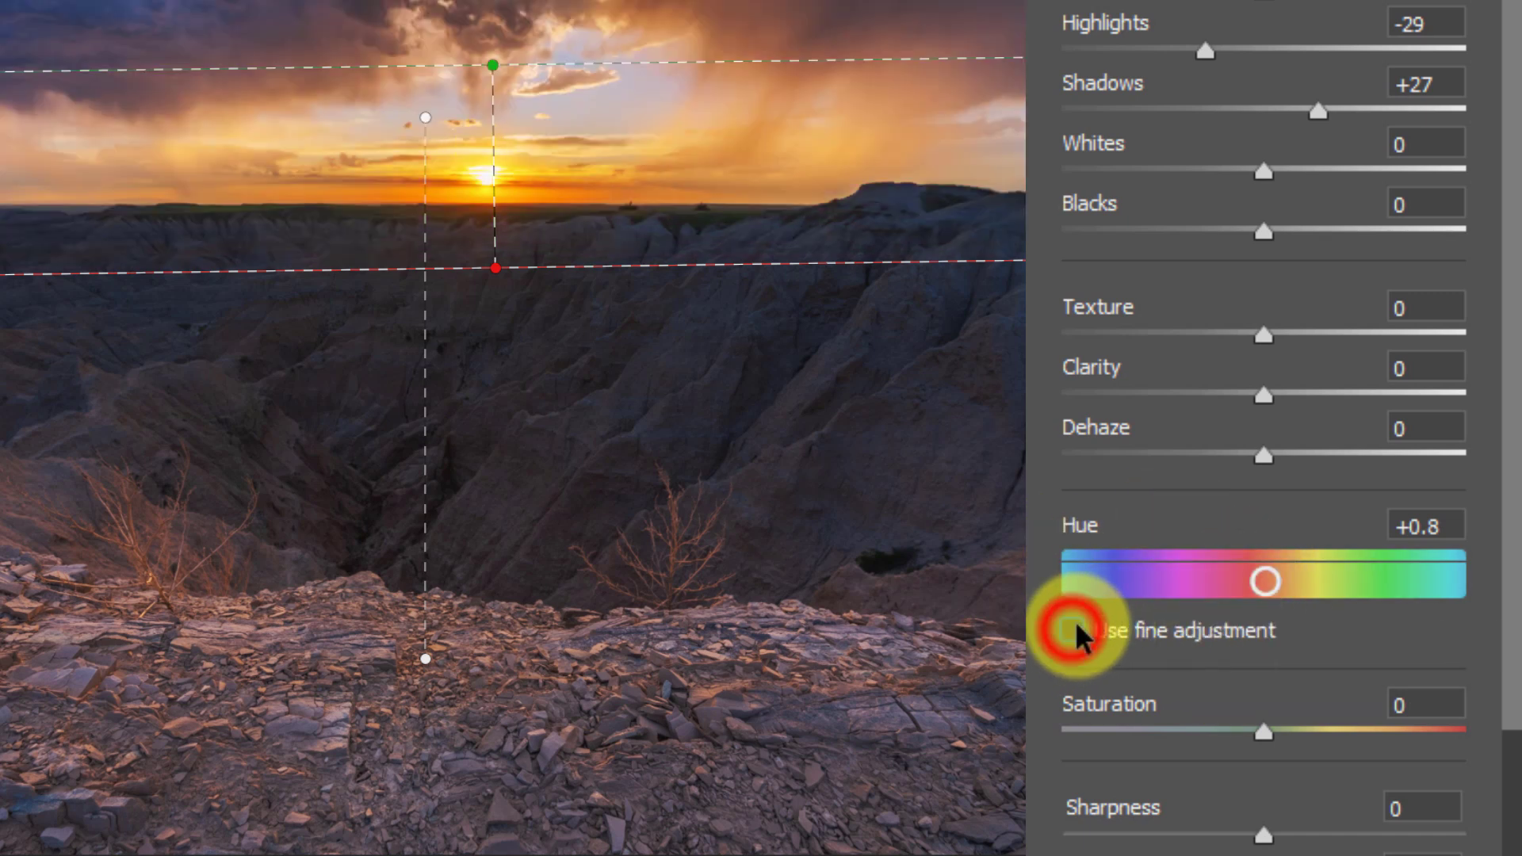
mouse_move(1266, 583)
mouse_down()
mouse_move(1196, 594)
mouse_move(1074, 570)
mouse_move(1116, 554)
mouse_move(1277, 547)
mouse_move(1244, 543)
mouse_move(1259, 536)
mouse_move(1310, 553)
mouse_move(1213, 582)
mouse_move(1229, 551)
mouse_move(1213, 578)
mouse_move(1098, 581)
mouse_move(1052, 610)
mouse_move(1050, 593)
mouse_move(1276, 591)
mouse_move(1257, 598)
mouse_up()
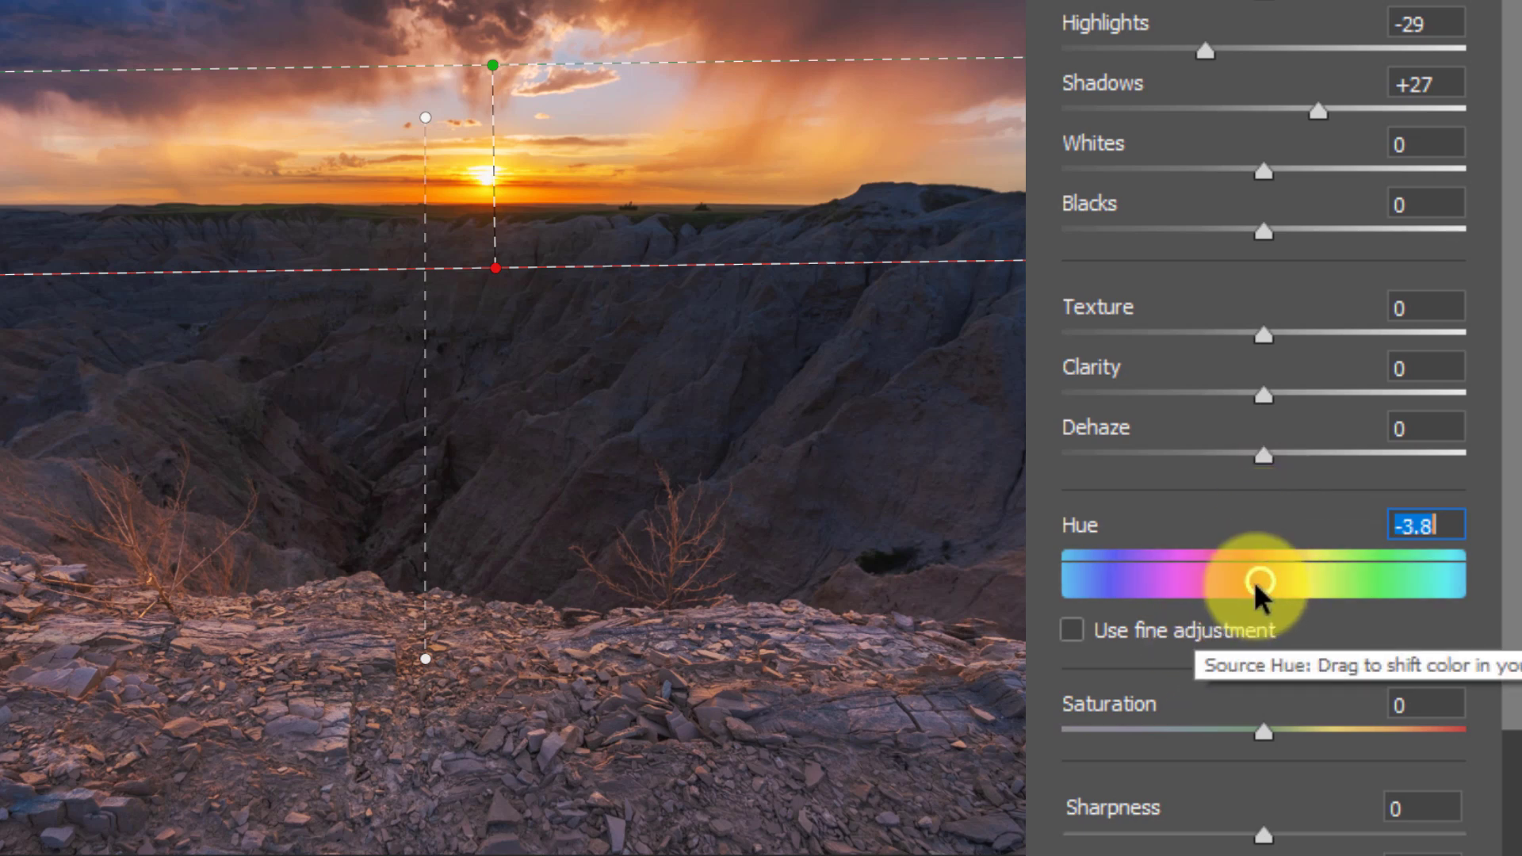
drag(1256, 584, 1263, 591)
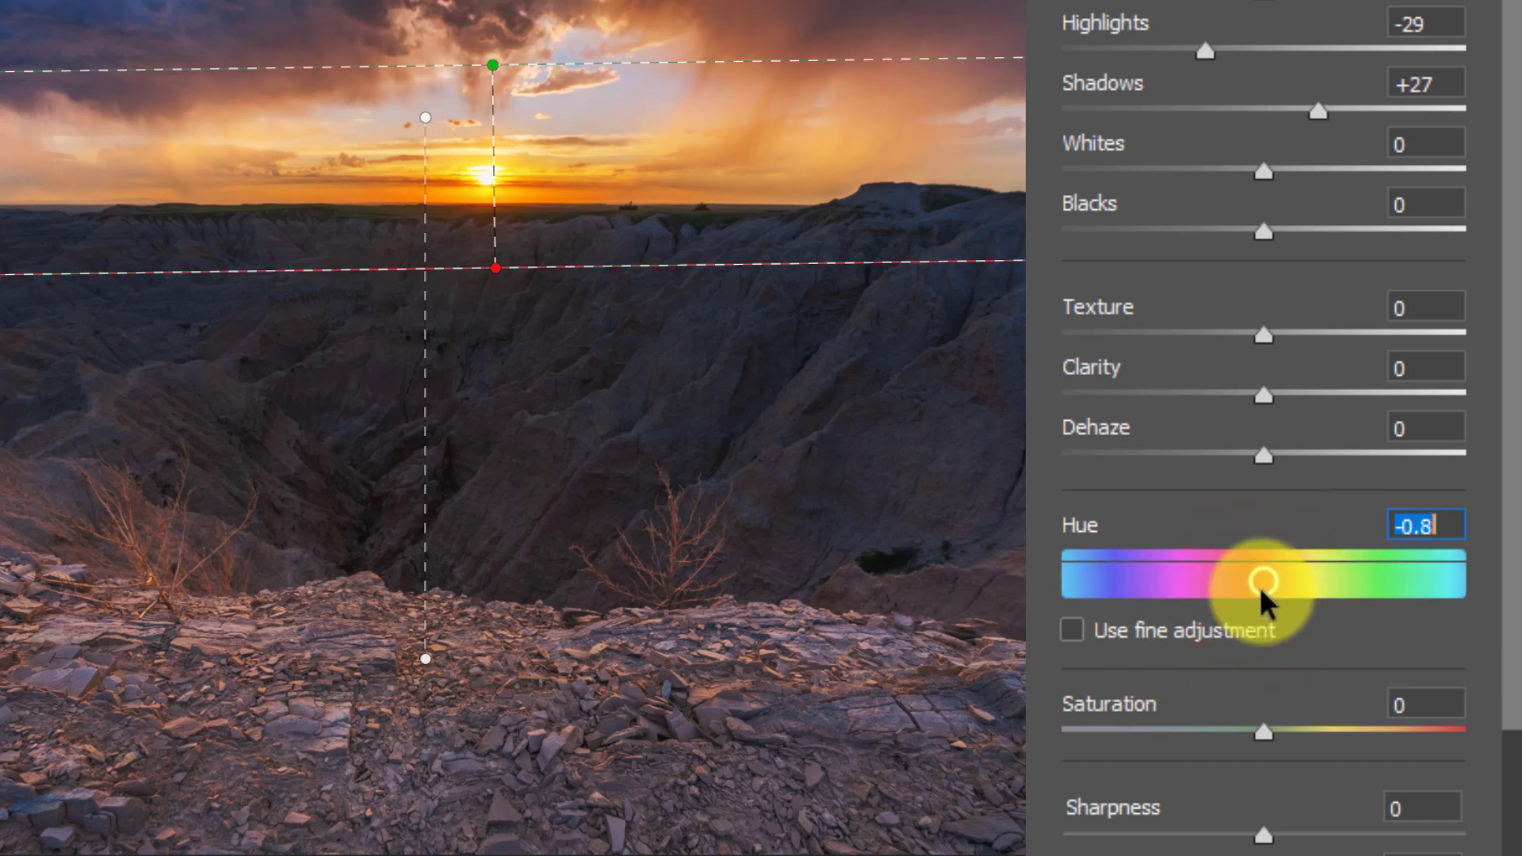
Turn fine adjustment back on and set the sky filter's Hue to -1.9 and Temperature to -20
click(1102, 630)
mouse_move(1264, 581)
mouse_down()
mouse_move(1299, 582)
mouse_move(1210, 574)
mouse_move(1238, 569)
mouse_up()
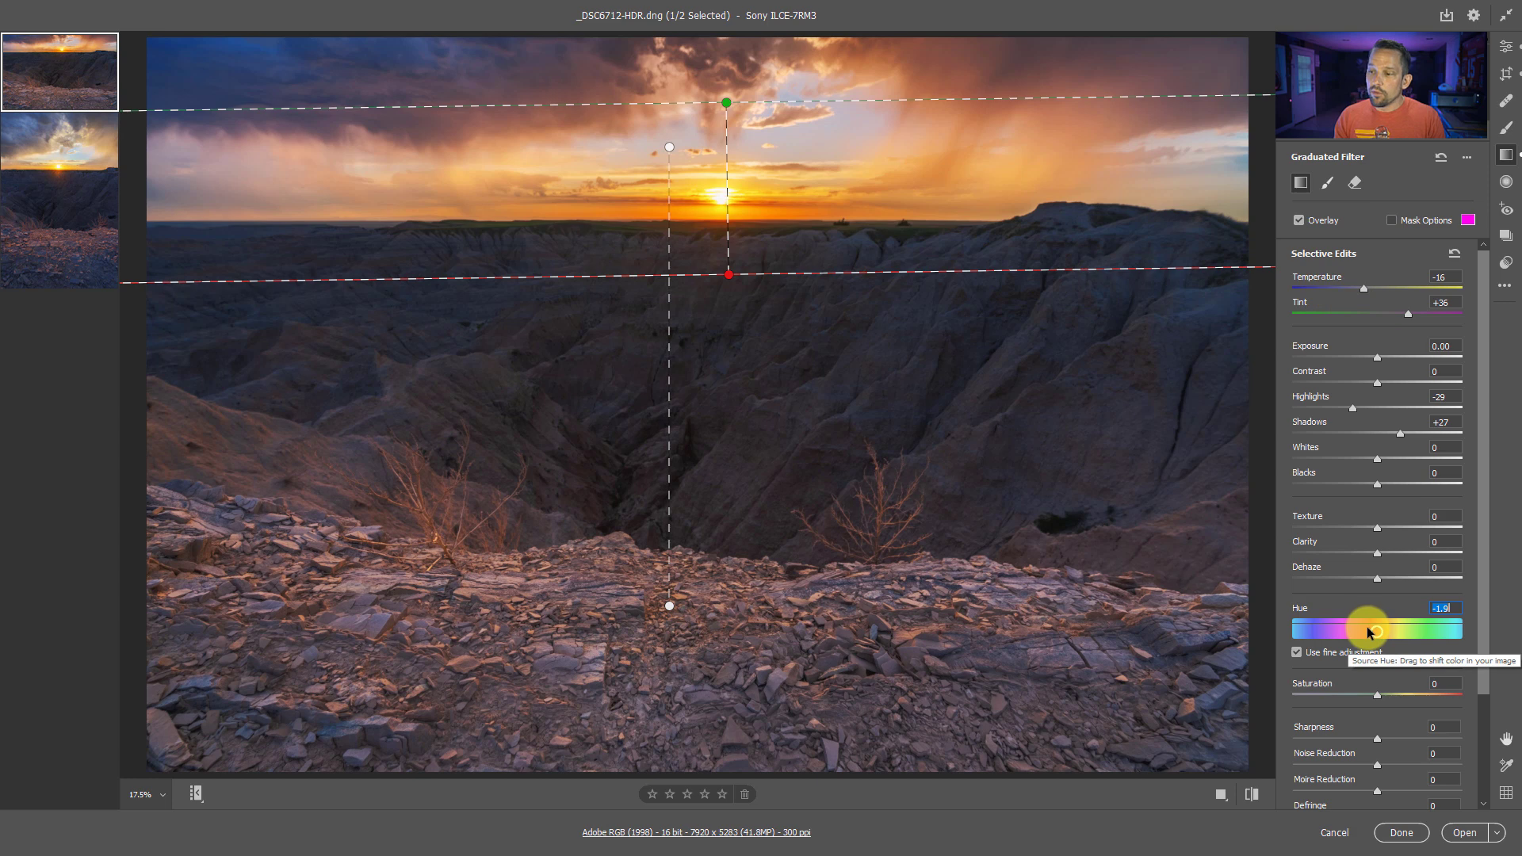
drag(1363, 291, 1363, 287)
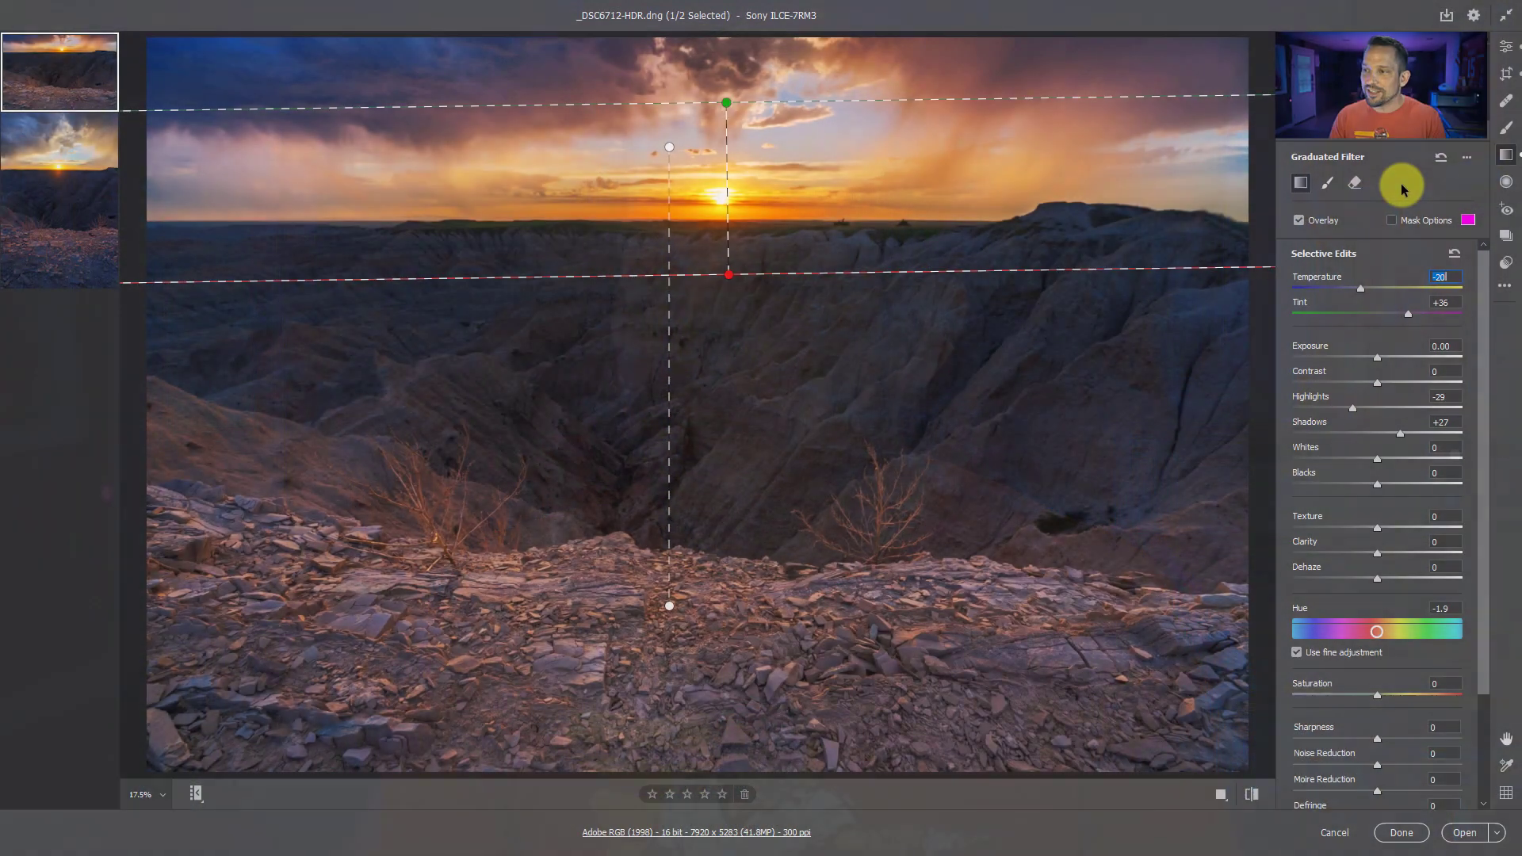
In the photo's Parametric Curve, set Highlights to +32 and Lights to +9
click(1506, 46)
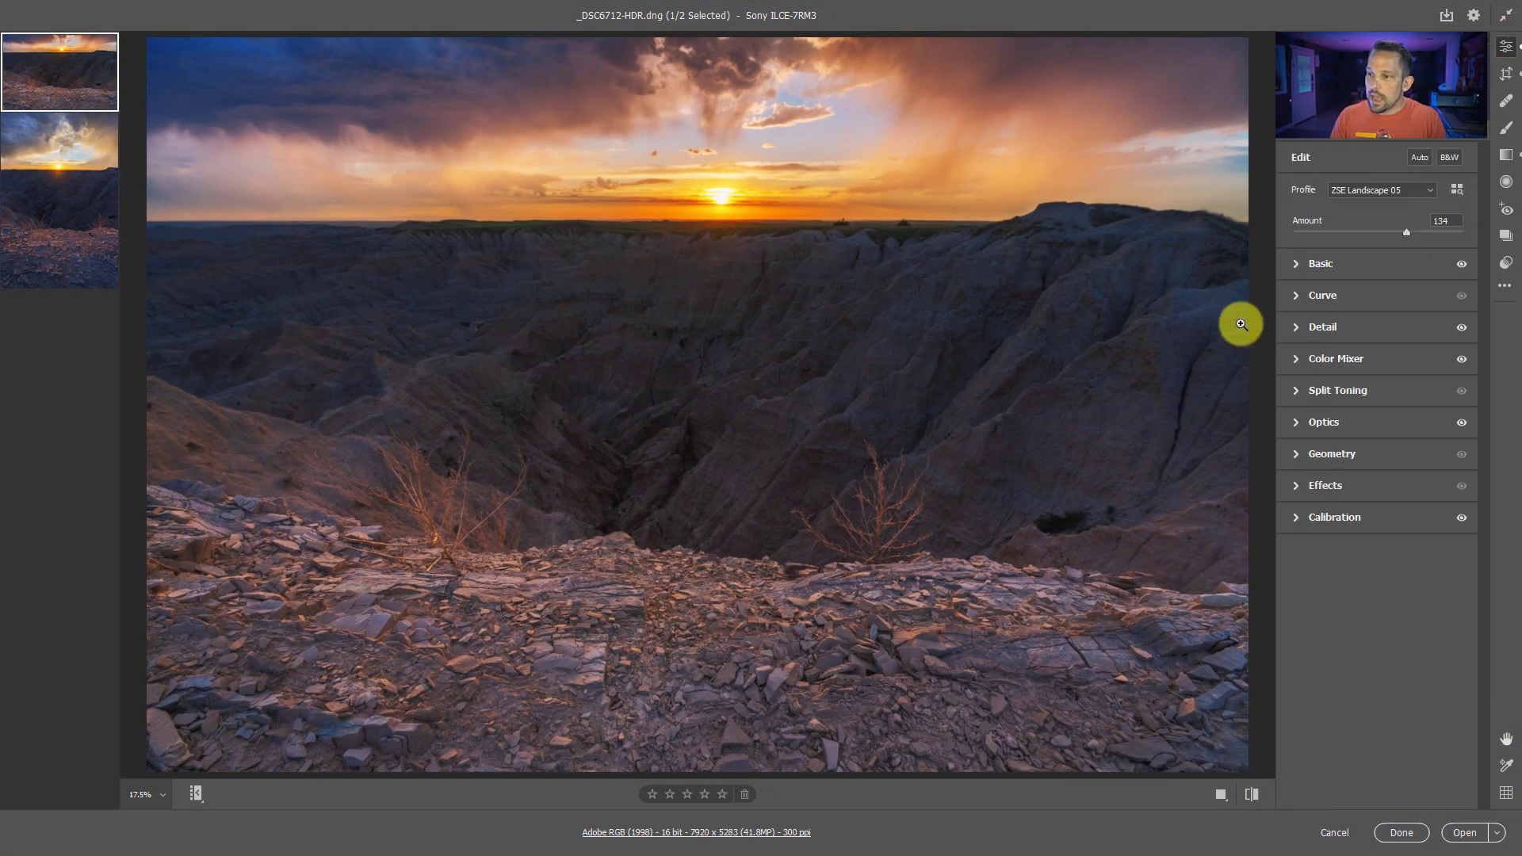
click(1295, 298)
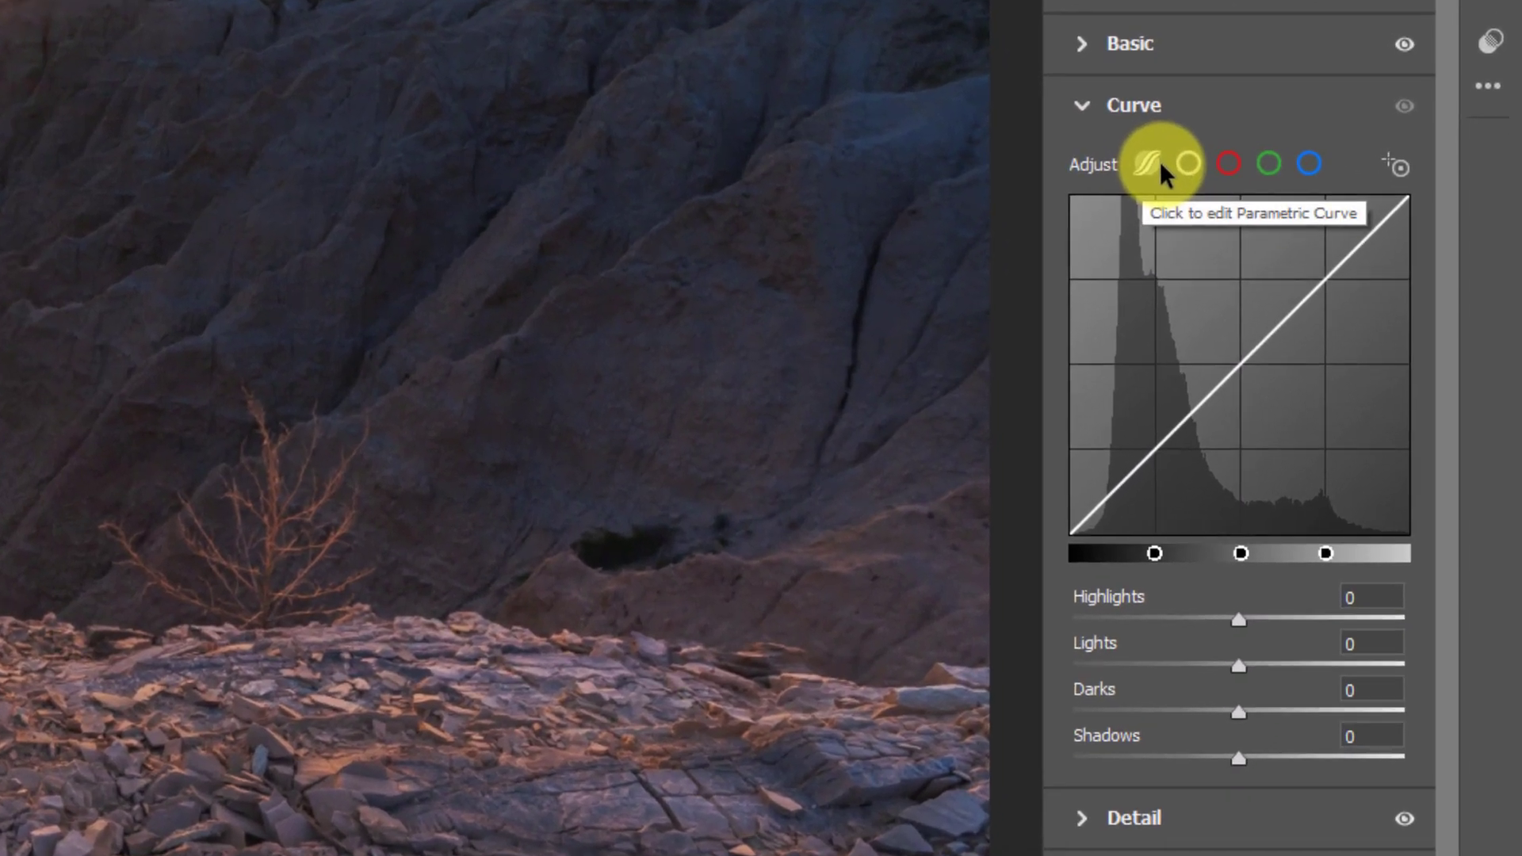
click(1150, 169)
click(1237, 617)
drag(1237, 619, 1295, 486)
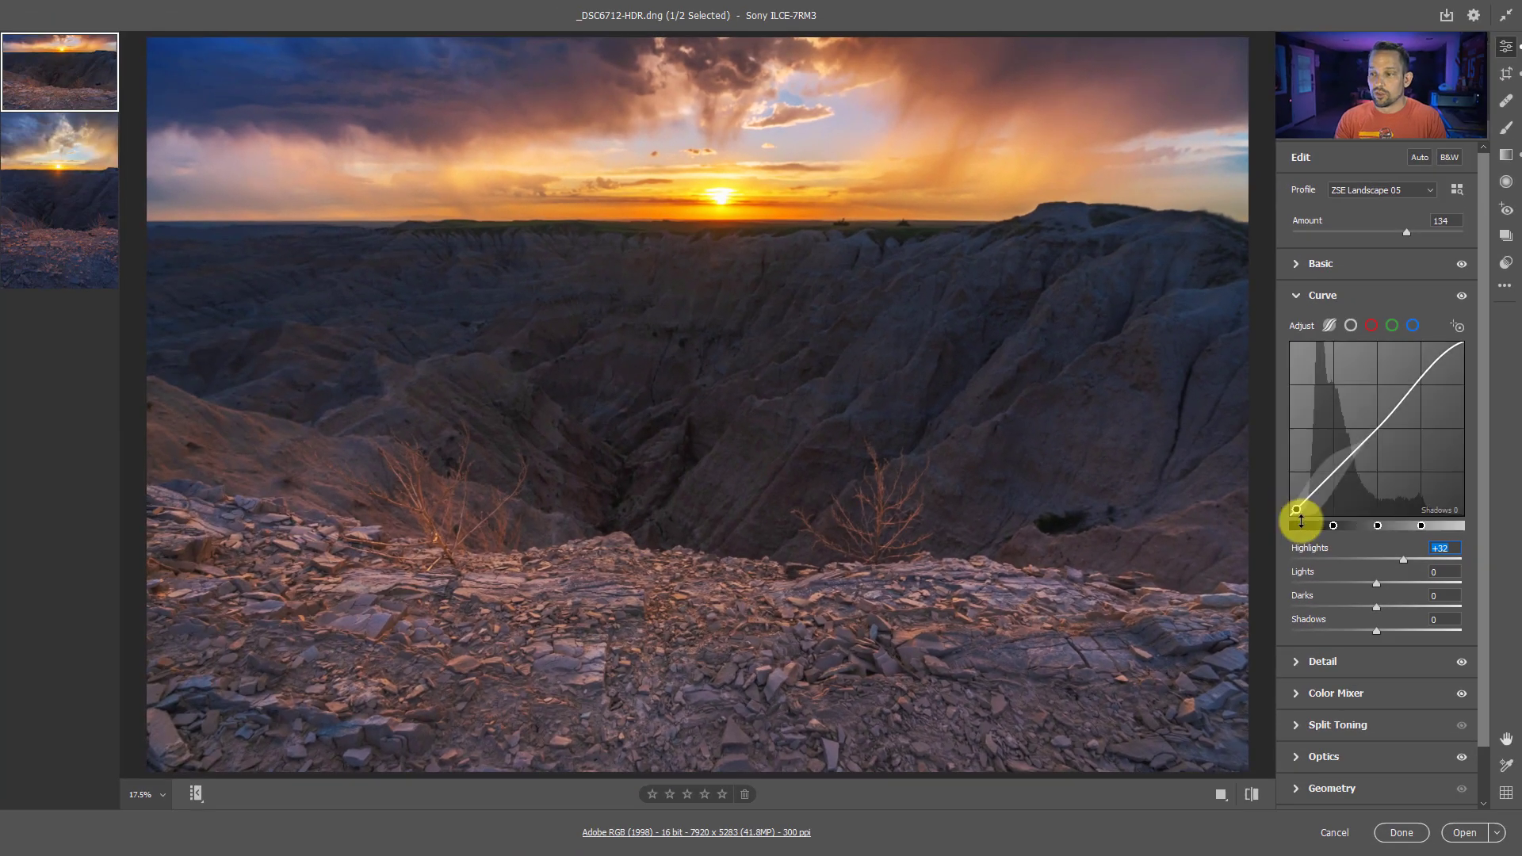
mouse_move(1381, 582)
mouse_down()
mouse_move(1352, 578)
mouse_move(1382, 582)
mouse_up()
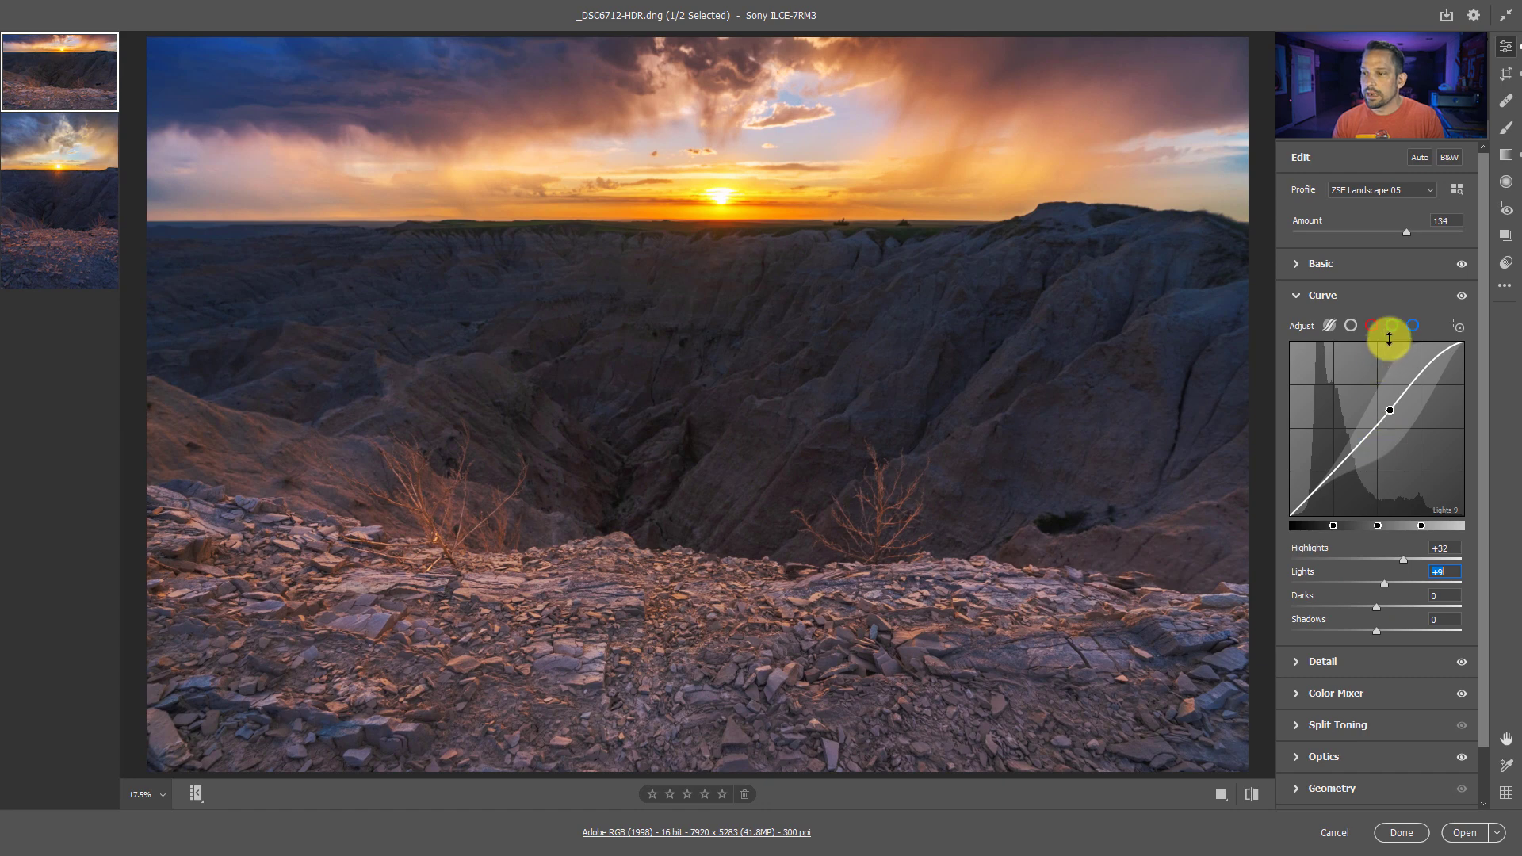
Add contrast with the Point Curve, placing points at input 191, output 196 and input 69, output 56
click(1351, 325)
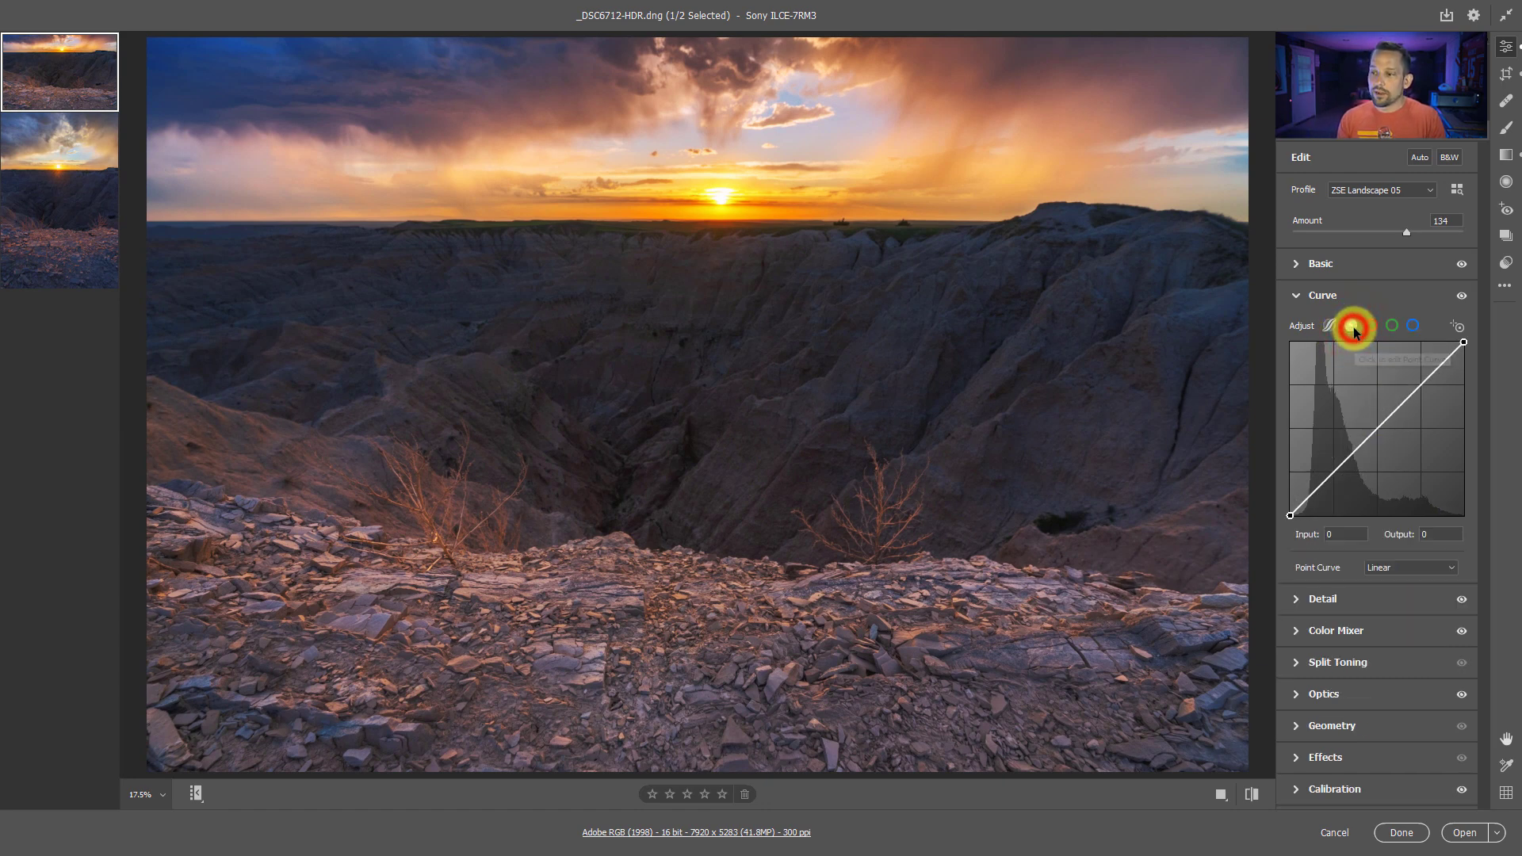
click(1335, 475)
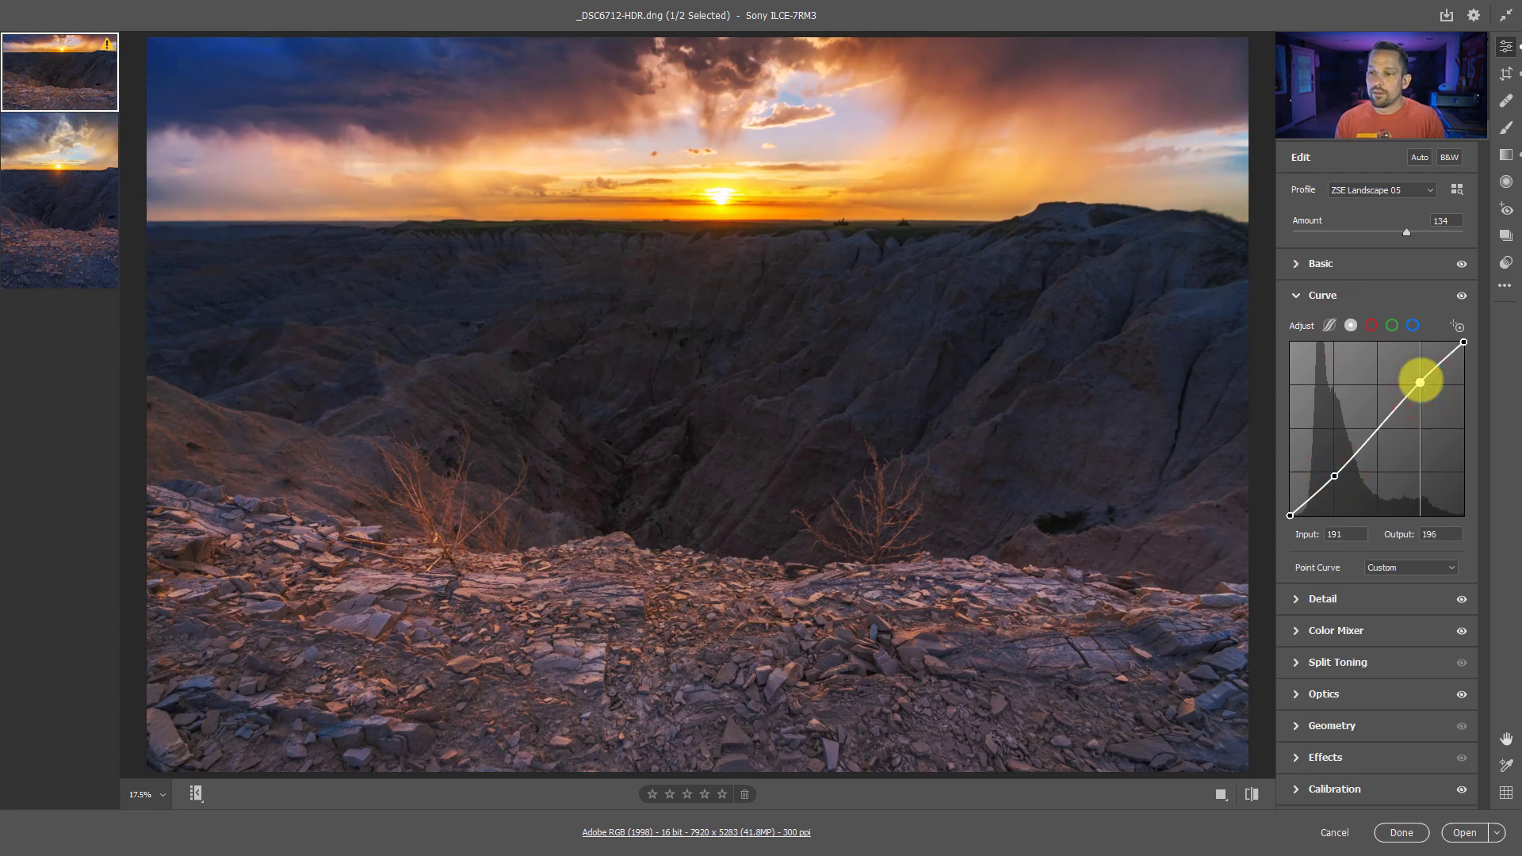
click(1343, 488)
drag(1336, 476, 1336, 479)
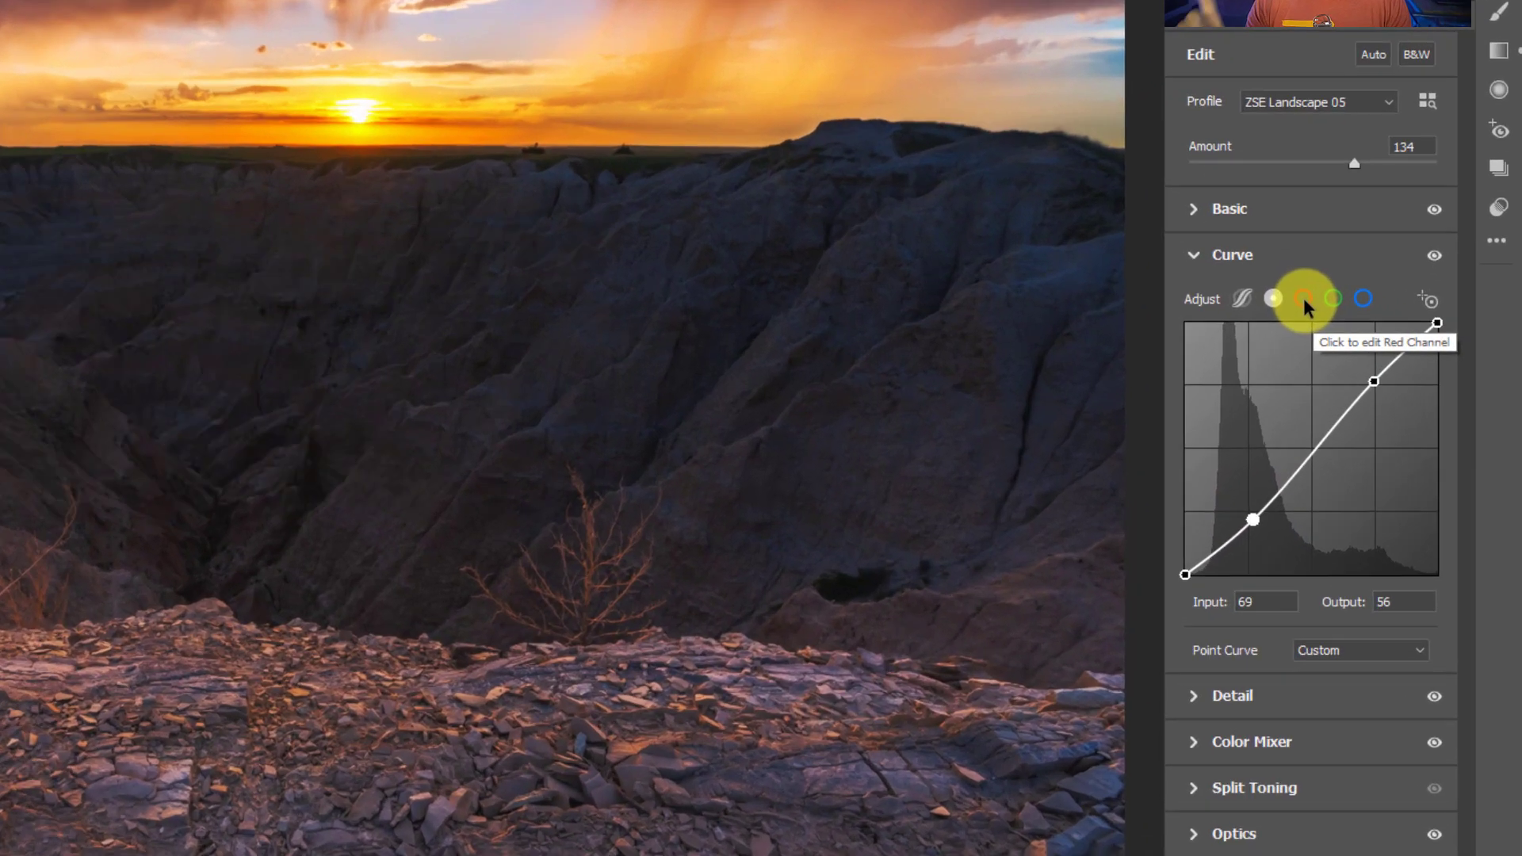
Raise the red channel curve's midpoint to input 128, output 133, and try a midpoint adjustment on the green channel curve
click(1371, 325)
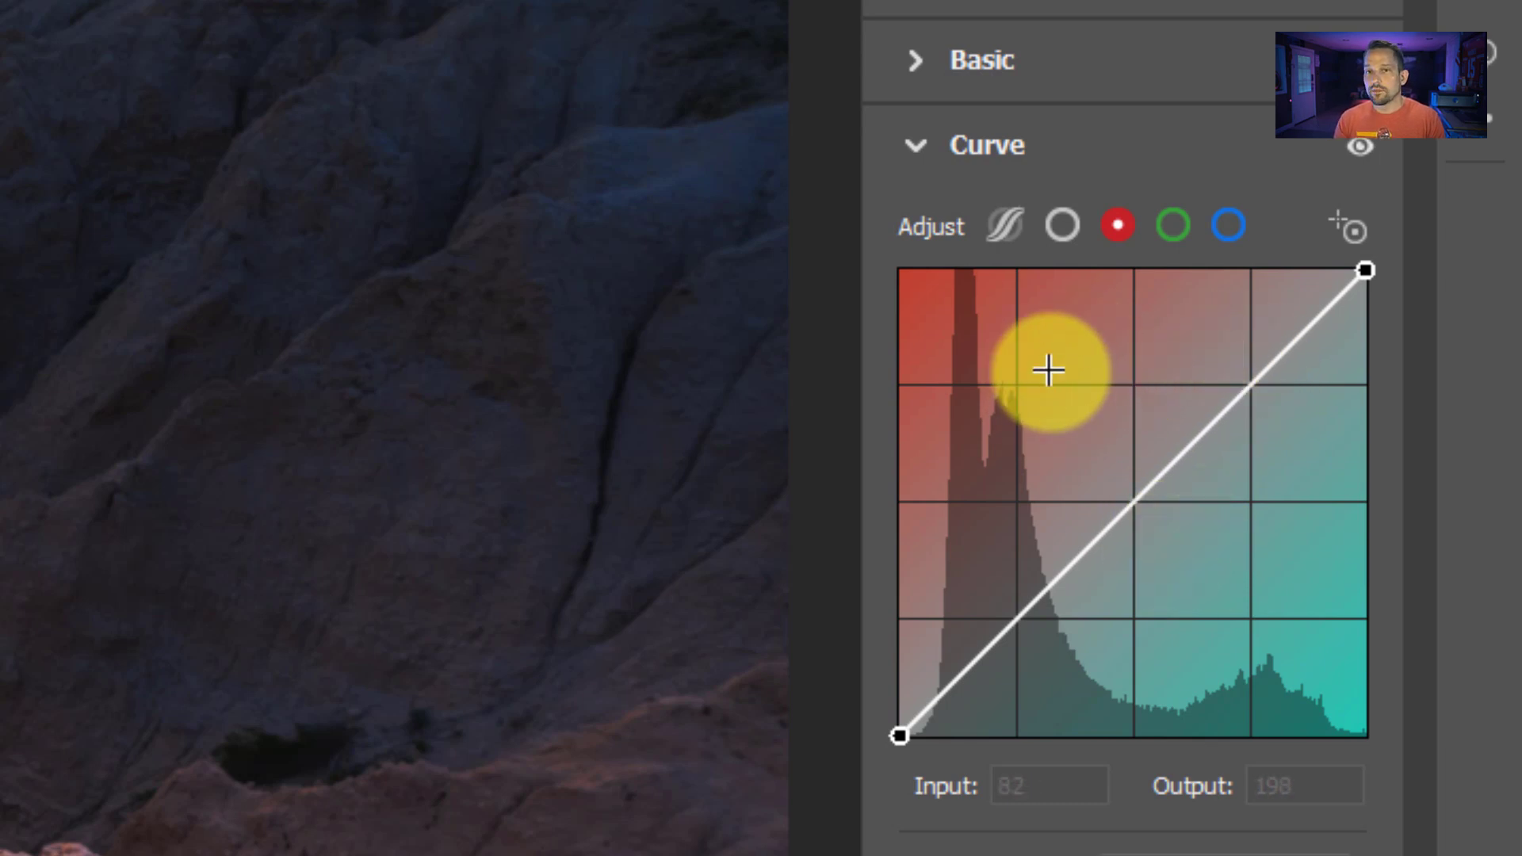
mouse_move(1135, 498)
mouse_down()
mouse_move(1105, 452)
mouse_move(1125, 492)
mouse_move(1157, 508)
mouse_move(1134, 494)
mouse_up()
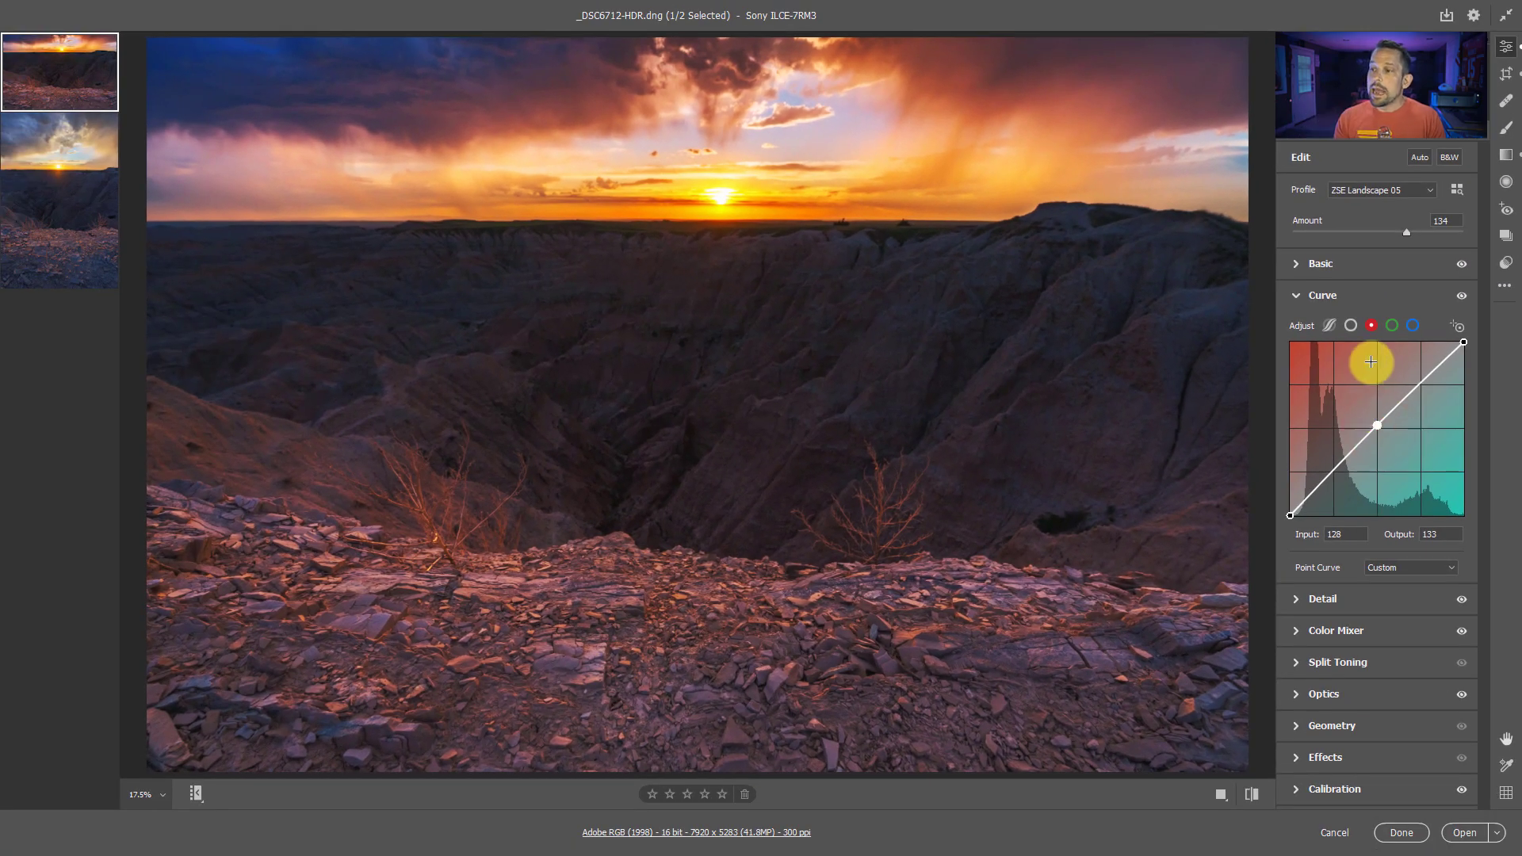
click(1395, 328)
mouse_move(1376, 428)
mouse_down()
mouse_move(1357, 403)
mouse_move(1396, 445)
mouse_move(1378, 430)
mouse_up()
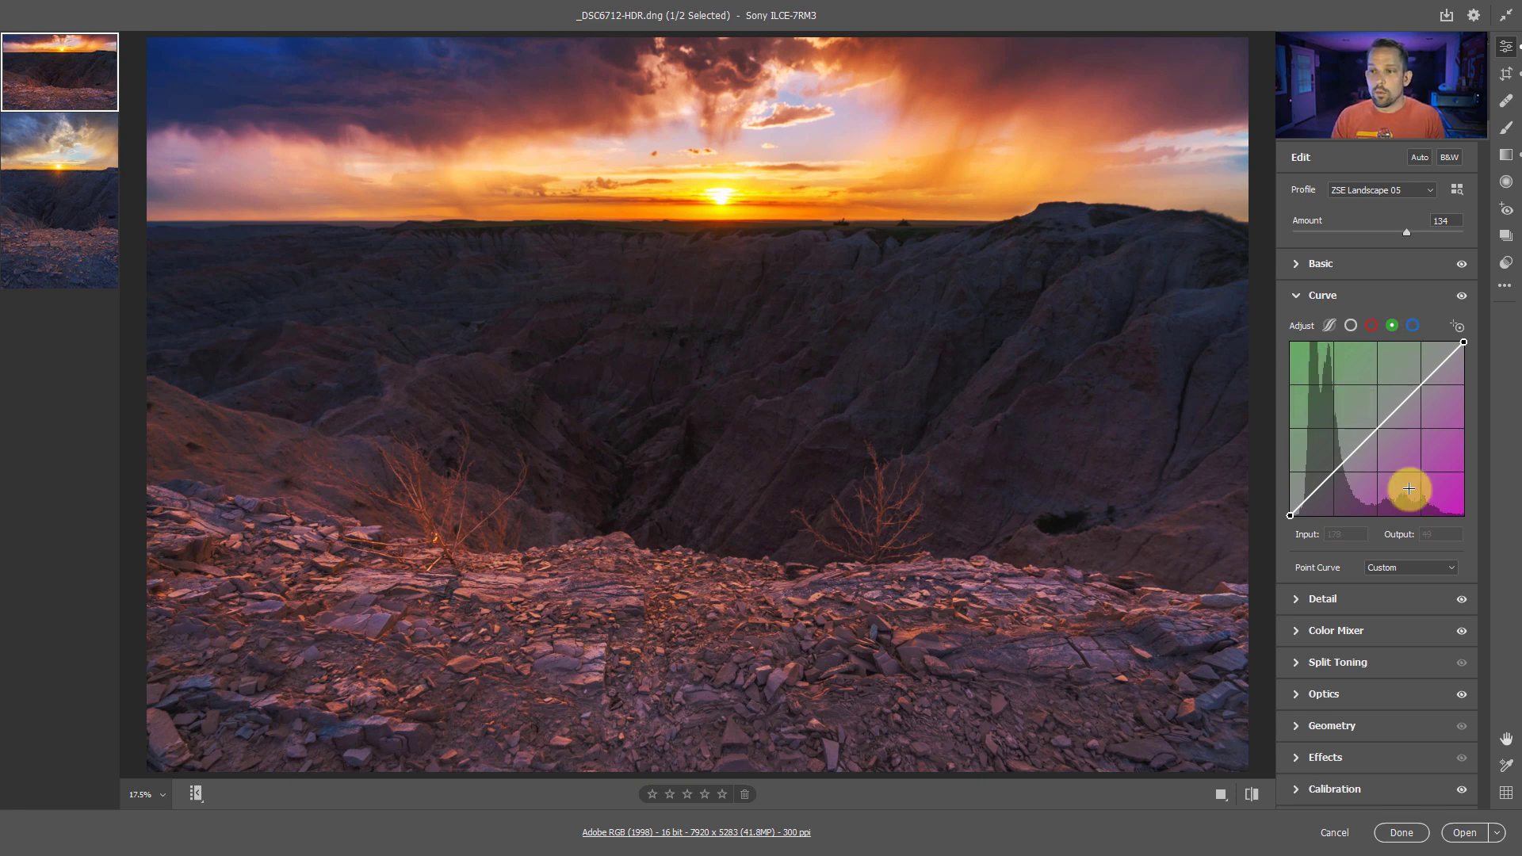
Add blue channel curve points at inputs 66, 128 and 191, and move the highlight point to input 198, output 178
click(1415, 325)
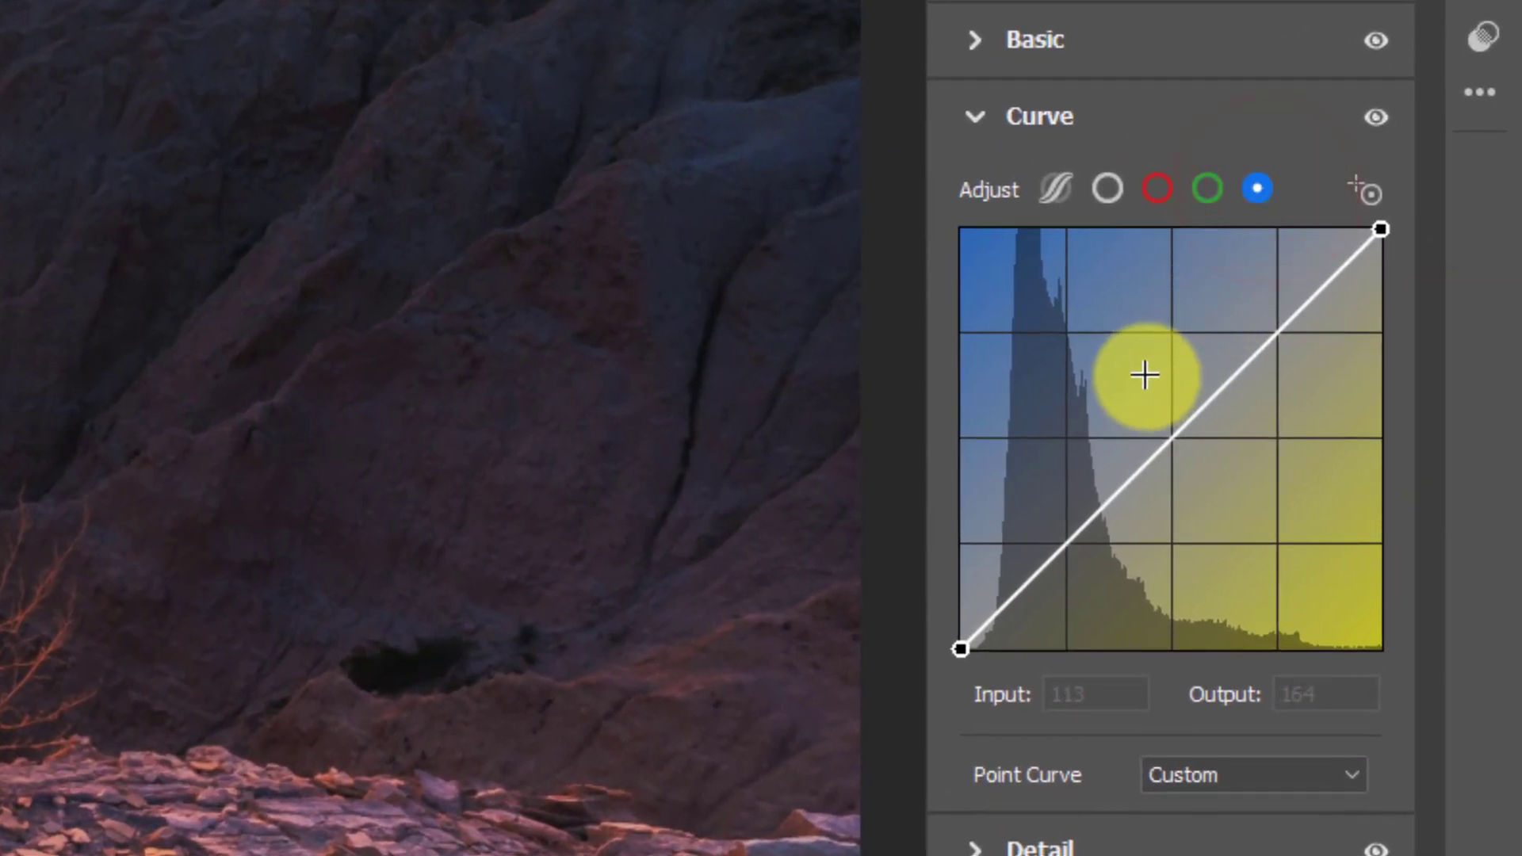
click(1172, 442)
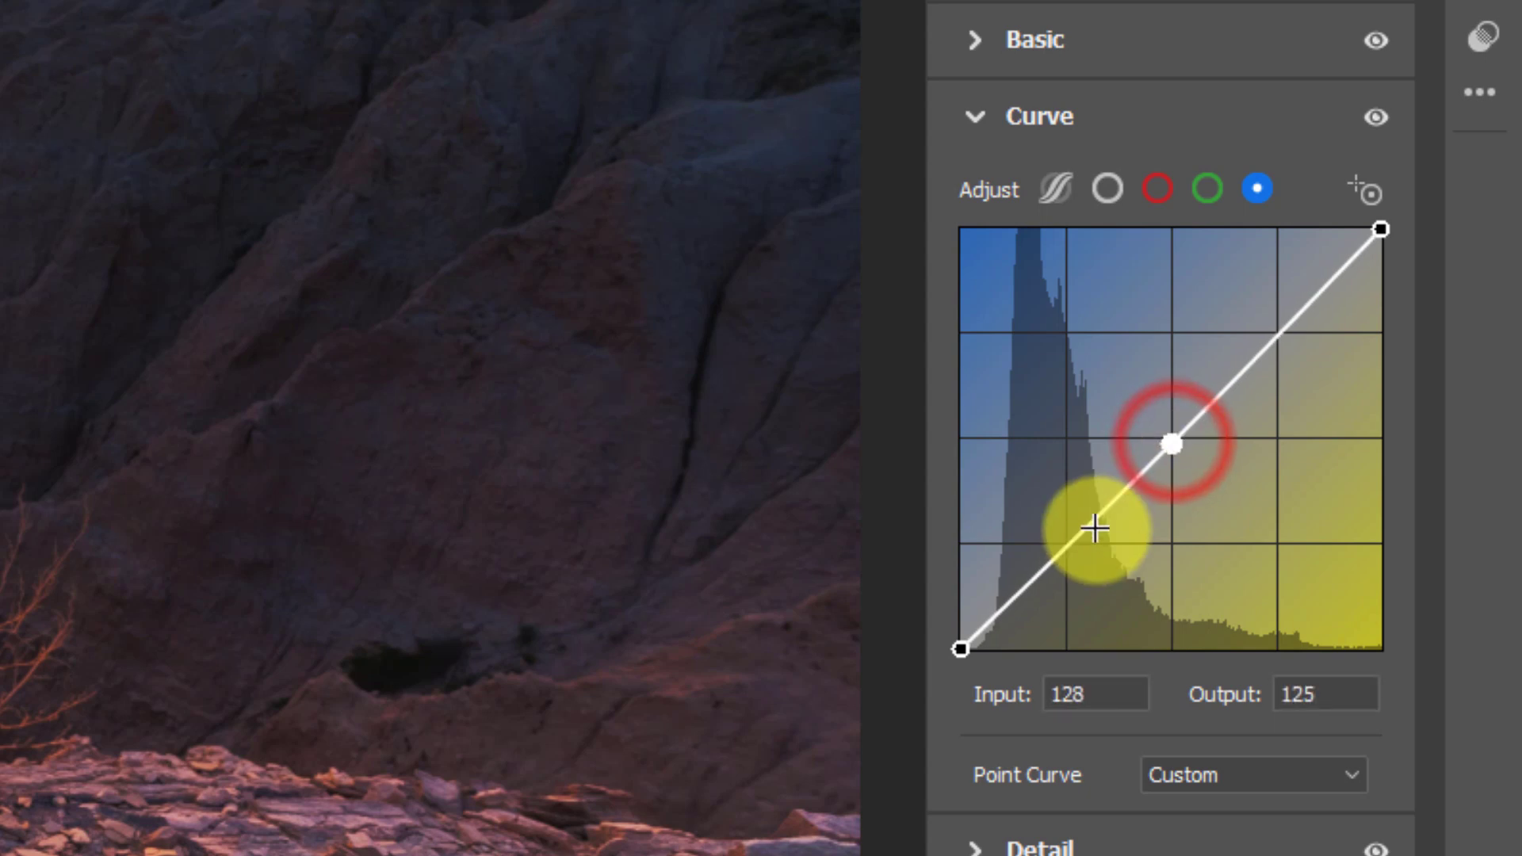
click(1069, 546)
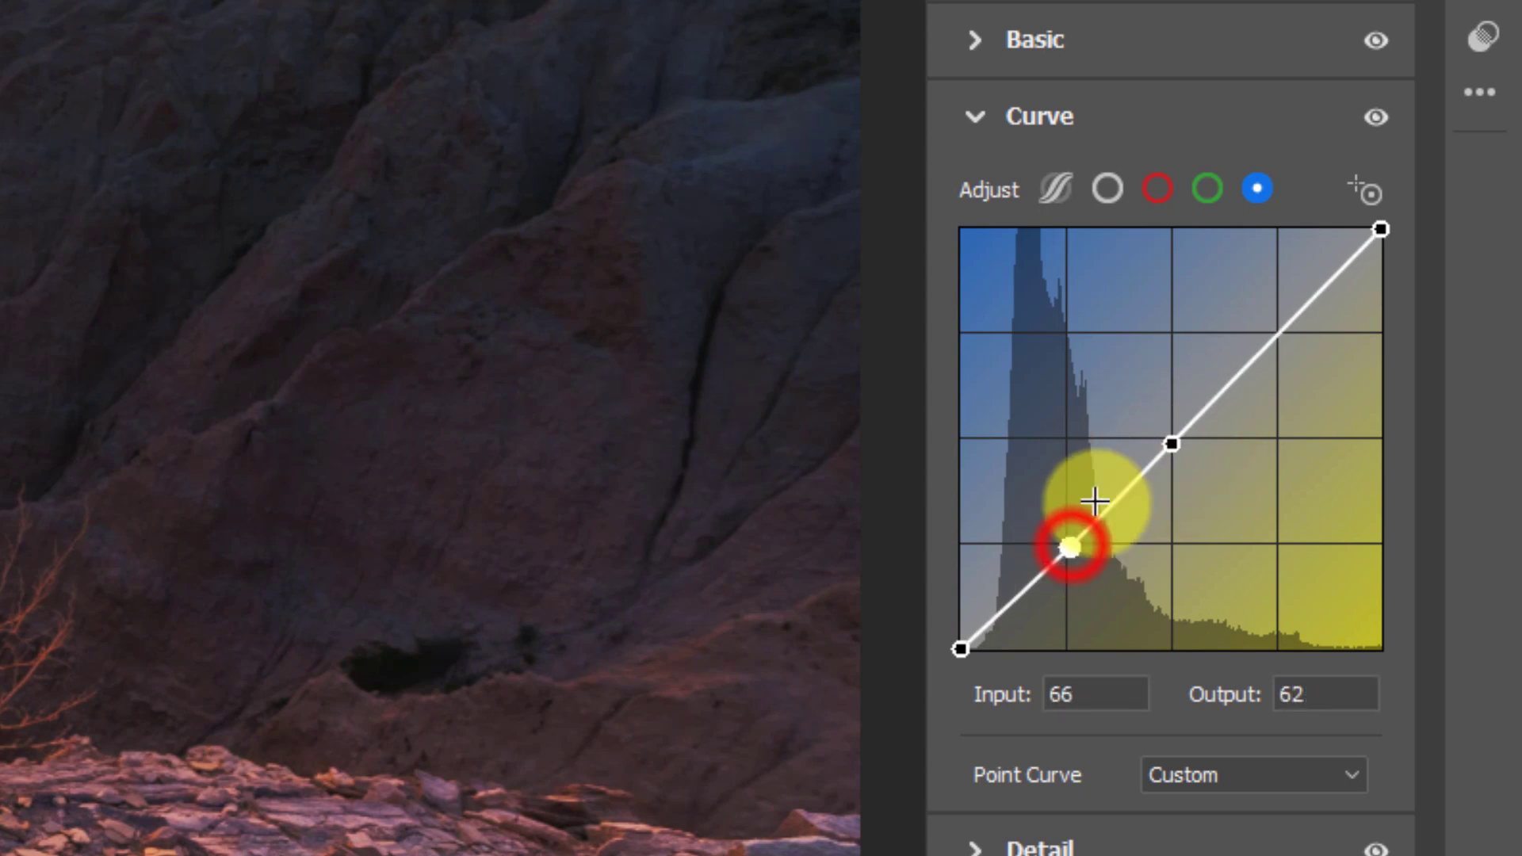
click(1274, 336)
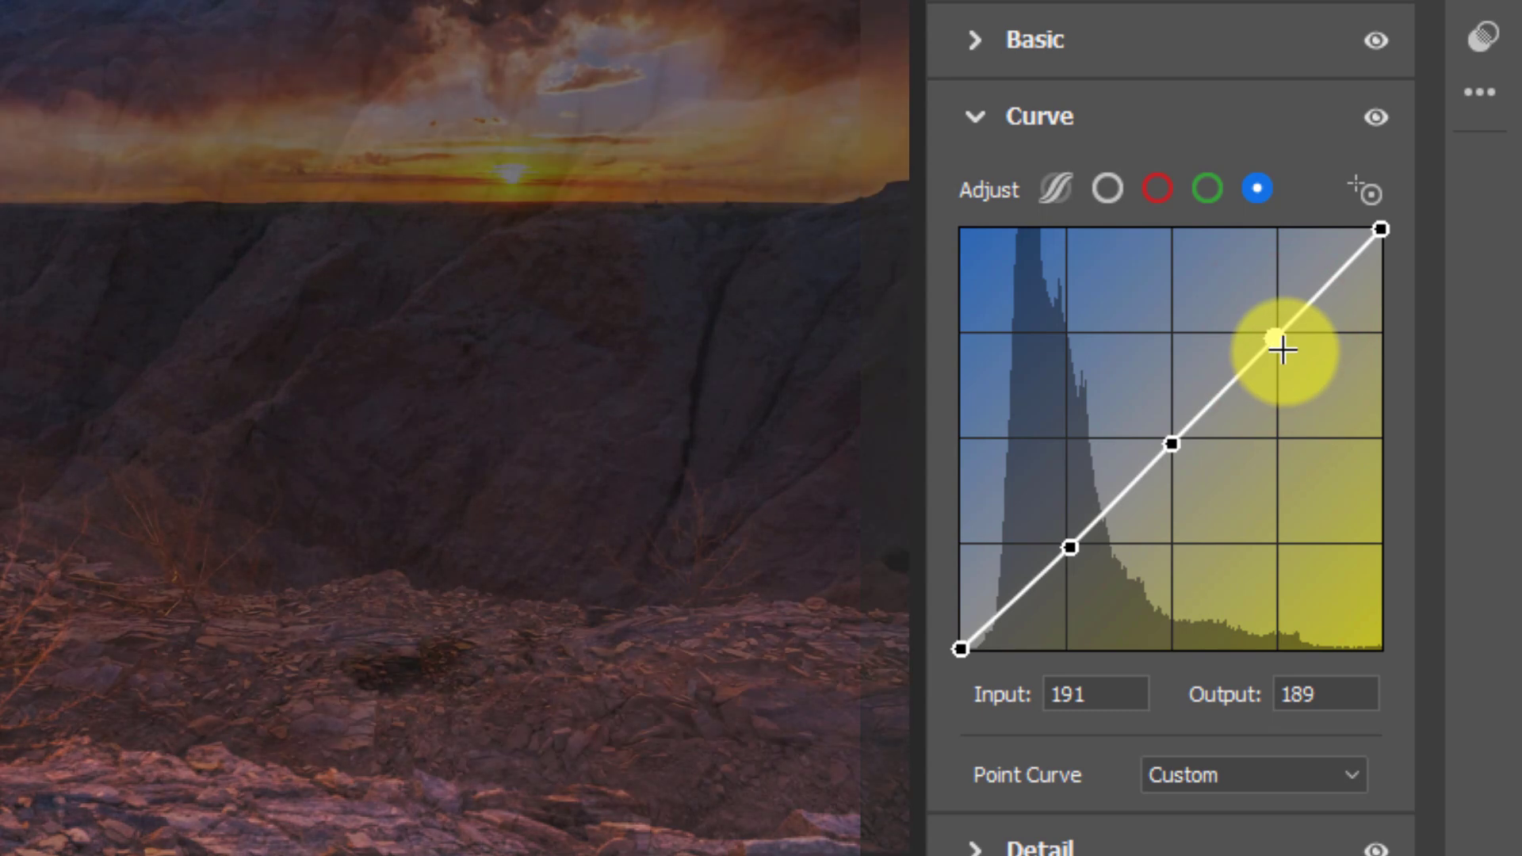
drag(1276, 339, 1290, 358)
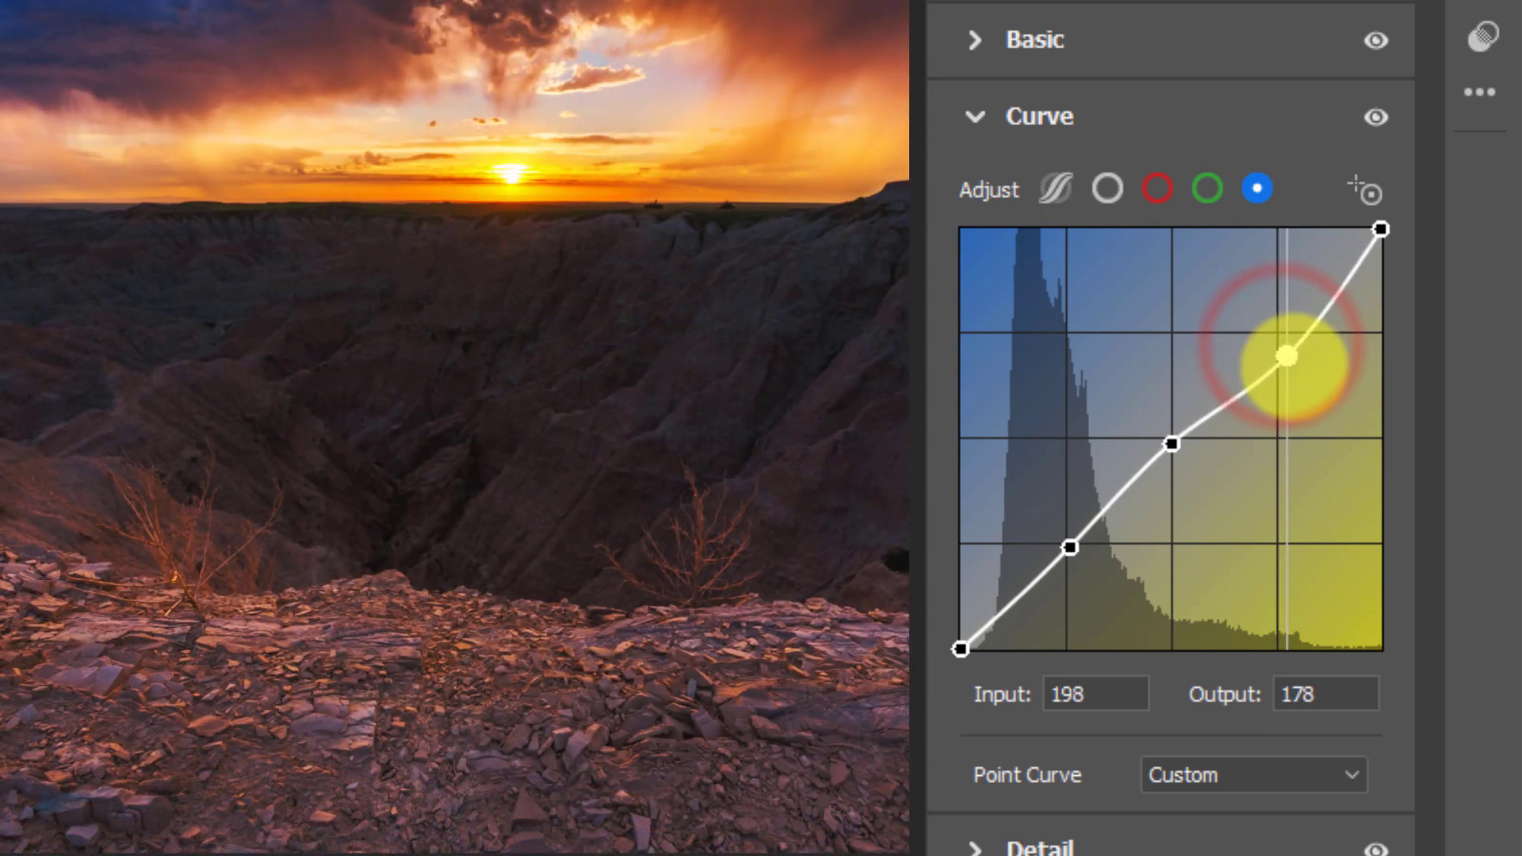
Raise the blue curve's shadow and middle points, and move its highlight point to input 193, output 184
click(1073, 548)
mouse_move(1073, 548)
mouse_down()
mouse_move(1060, 503)
mouse_move(1070, 523)
mouse_up()
mouse_move(1170, 430)
mouse_down()
mouse_move(1178, 453)
mouse_move(1174, 428)
mouse_up()
click(1292, 360)
drag(1293, 361, 1279, 347)
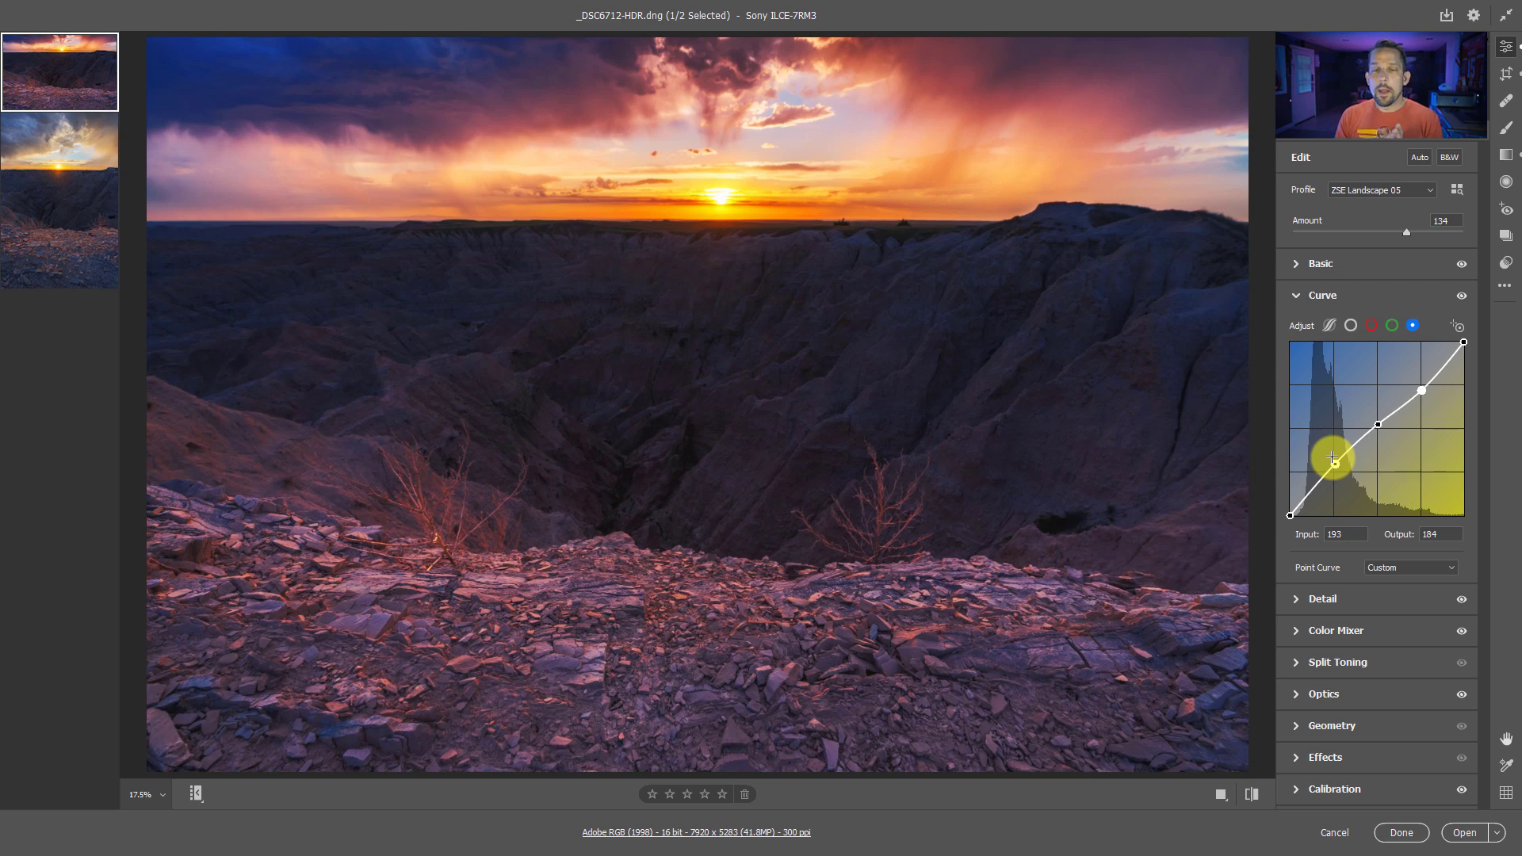
Paint a test Brush mask at size 8 across the canyon and delete the adjustment
click(1503, 125)
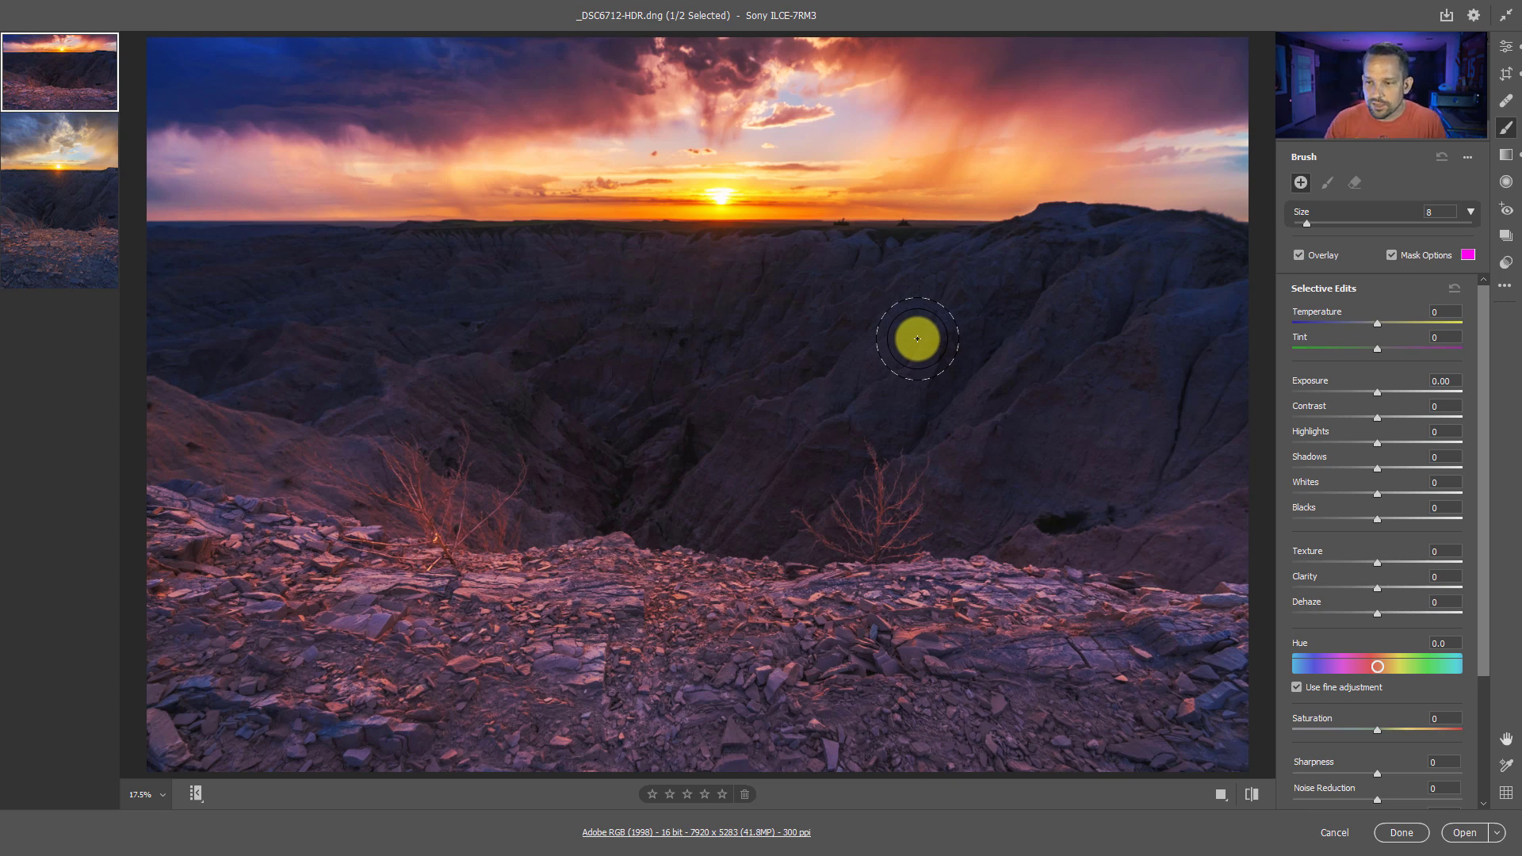
mouse_move(650, 587)
mouse_down()
mouse_move(625, 584)
mouse_move(666, 611)
mouse_move(788, 618)
mouse_move(972, 598)
mouse_move(1097, 425)
mouse_move(801, 274)
mouse_up()
mouse_move(583, 392)
mouse_down()
mouse_move(511, 418)
mouse_move(513, 517)
mouse_move(394, 540)
mouse_move(363, 410)
mouse_move(550, 342)
mouse_move(723, 468)
mouse_move(784, 370)
mouse_move(565, 372)
mouse_up()
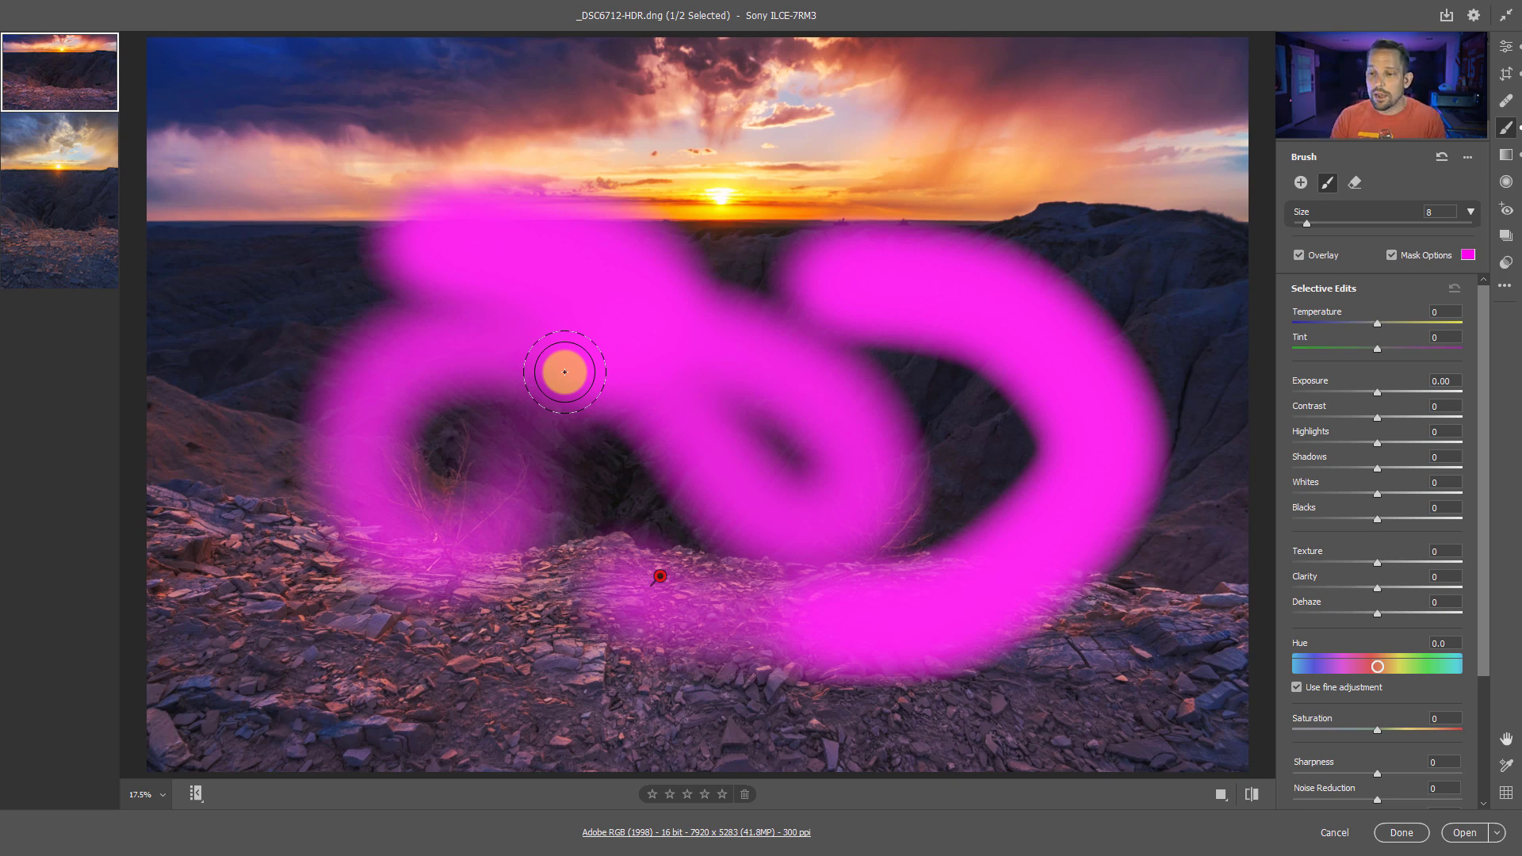
key(Delete)
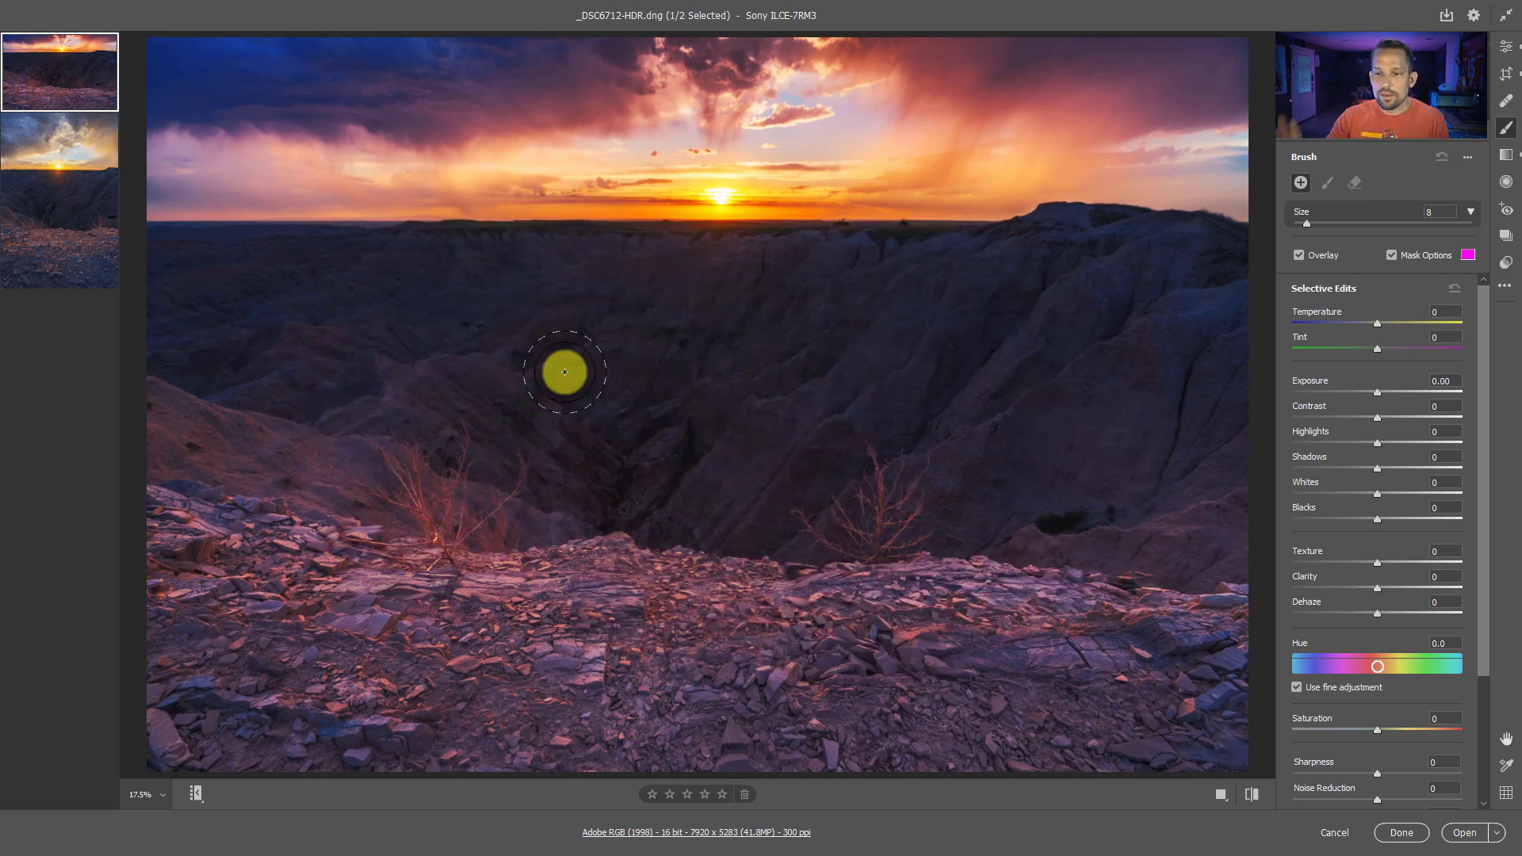